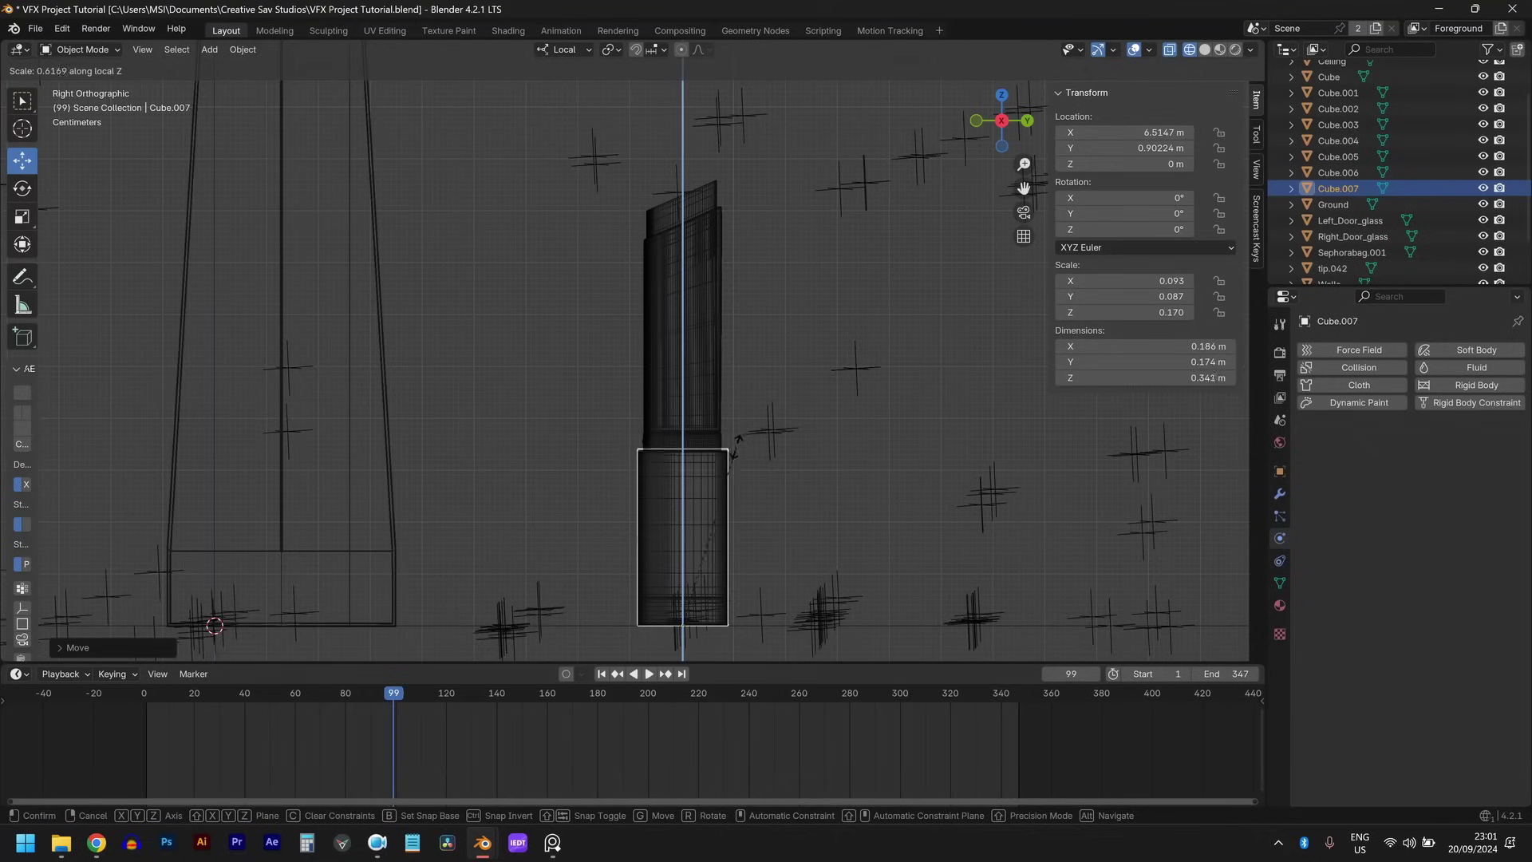
- Bevel the lipstick Circle mesh, apply the Bevel modifier, then delete the Circle
key(Tab)
middle_drag(882, 367, 779, 397)
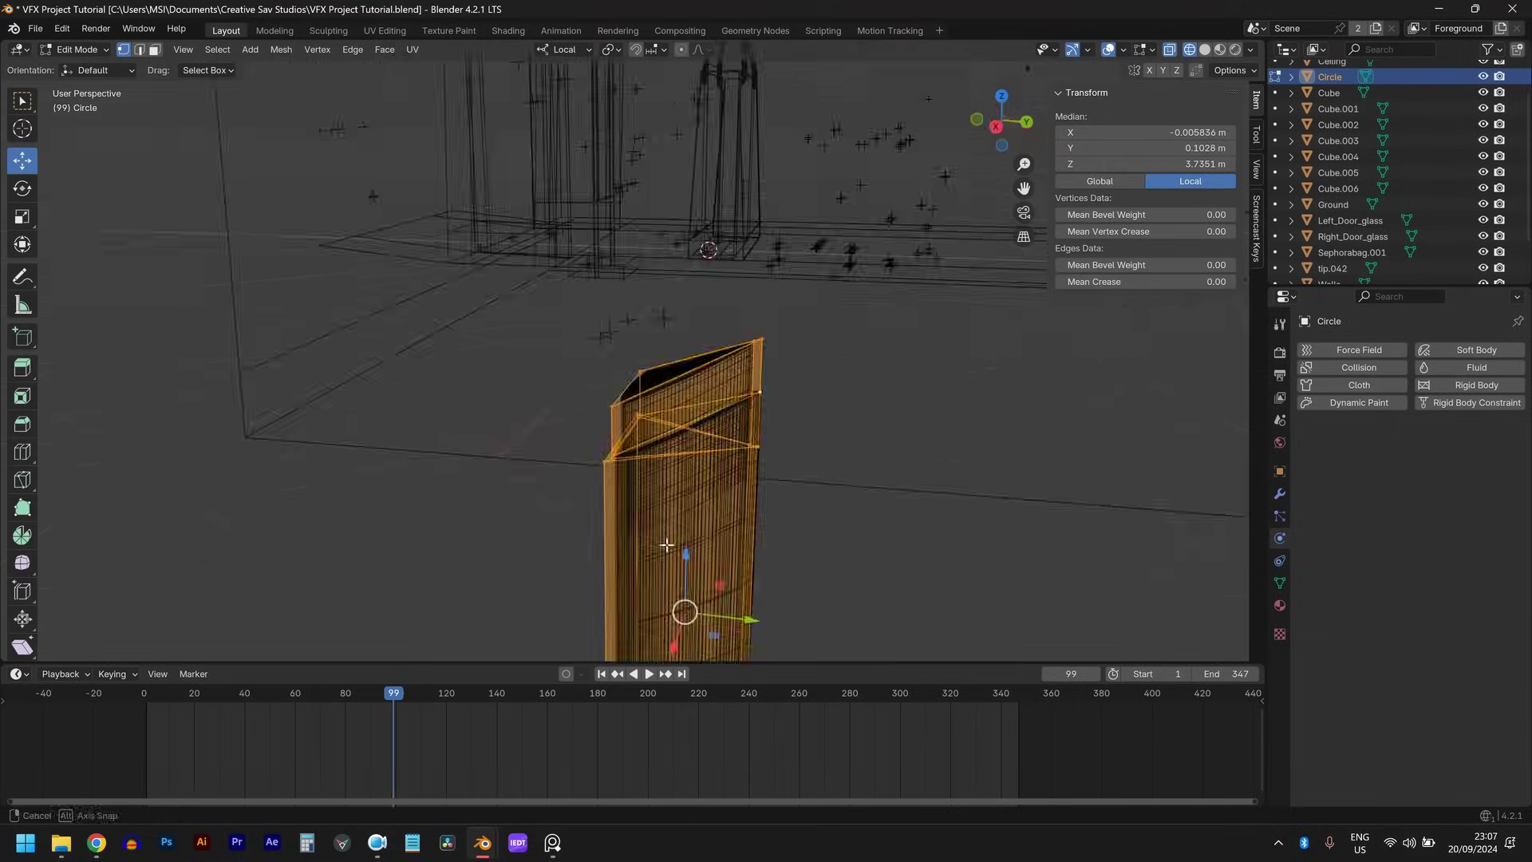
key(ctrl+b)
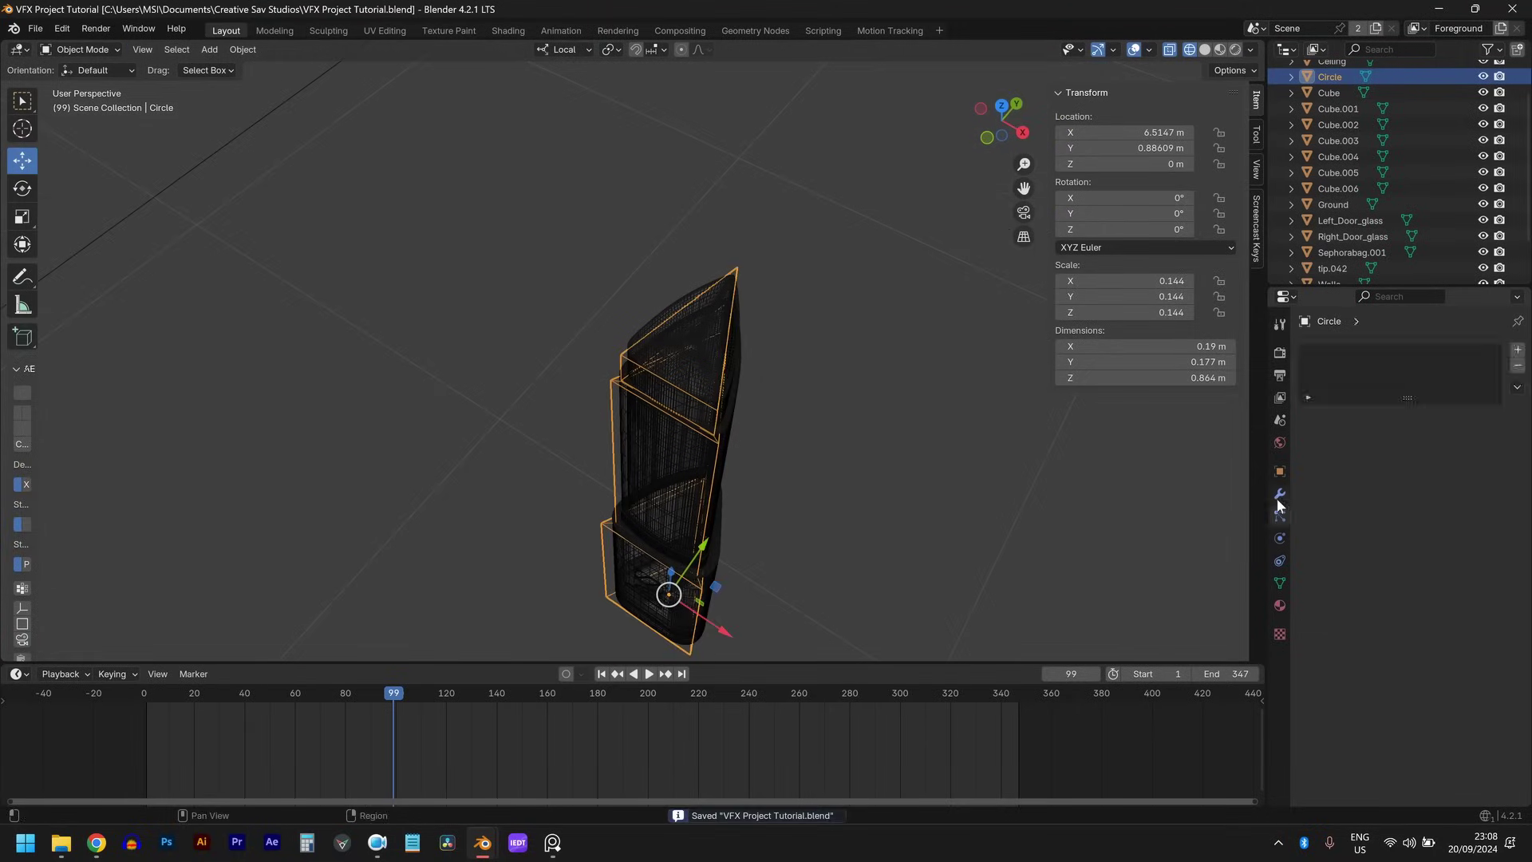
click(1279, 495)
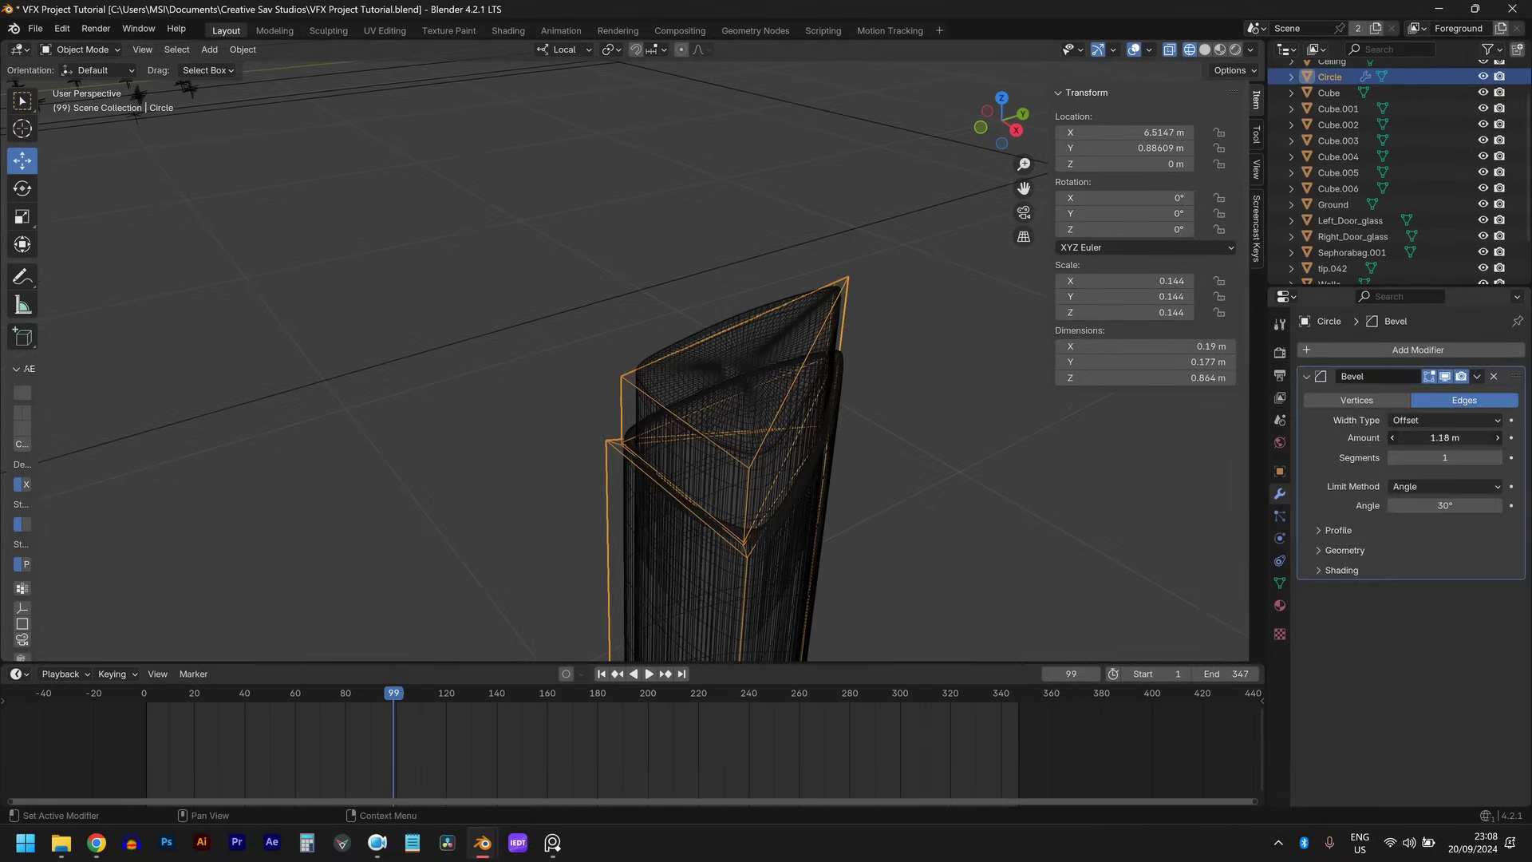
key(ctrl+a)
middle_drag(799, 547, 855, 513)
key(Delete)
- Copy the lipstick from SephoraStore2 and paste it into VFX Project as Circle.070
key(alt+Tab)
key(ctrl+c)
key(alt+Tab)
key(ctrl+v)
key(KP_Decimal)
middle_drag(1009, 442, 1037, 479)
click(1280, 538)
middle_drag(718, 495, 767, 514)
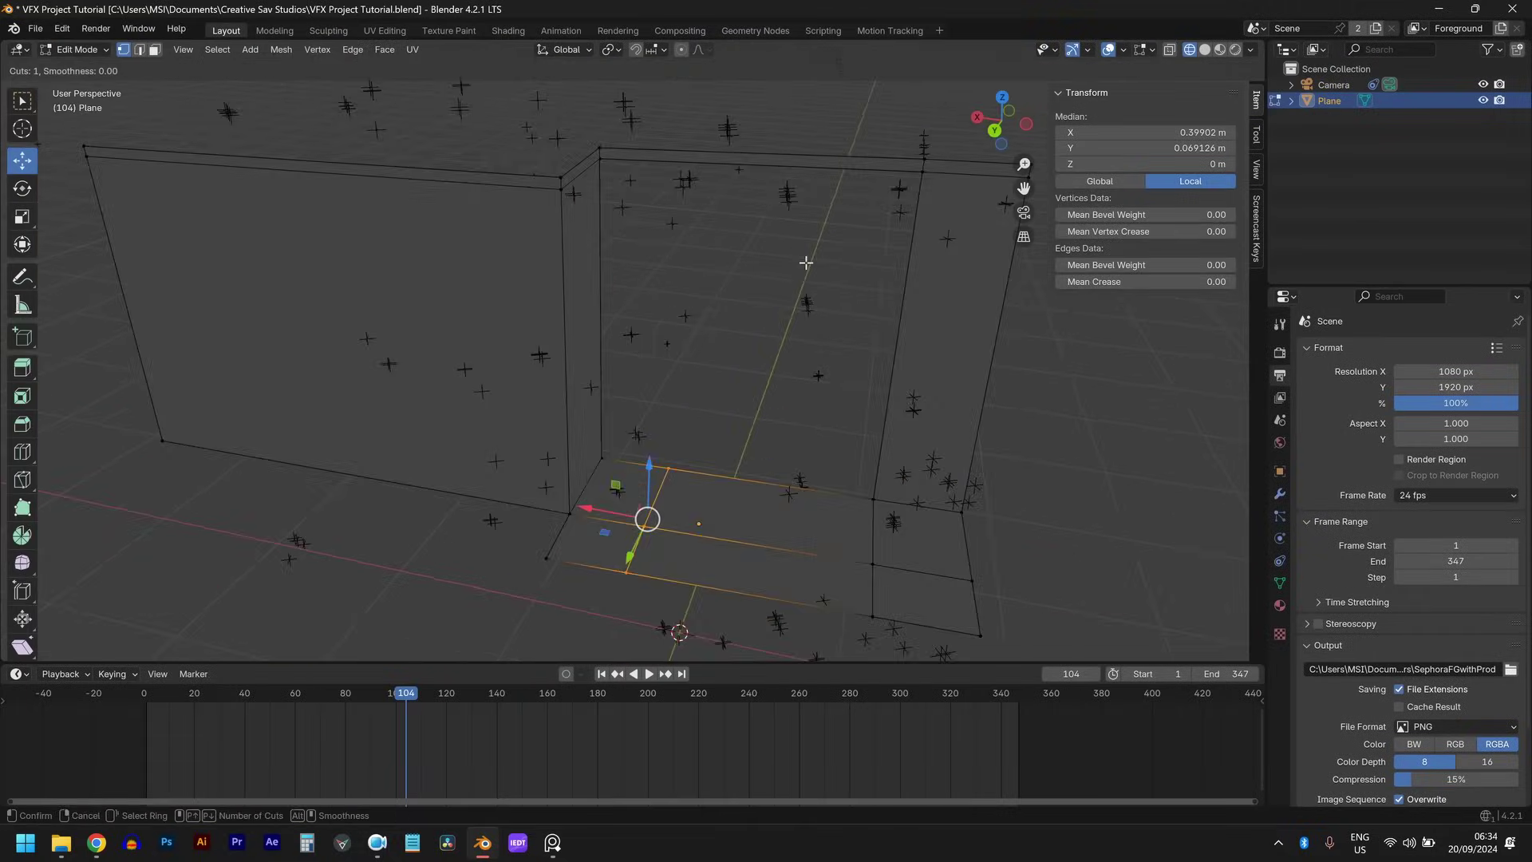
- Trim the cut Plane to the storefront outline, removing the unwanted wall edge
key(KP_7)
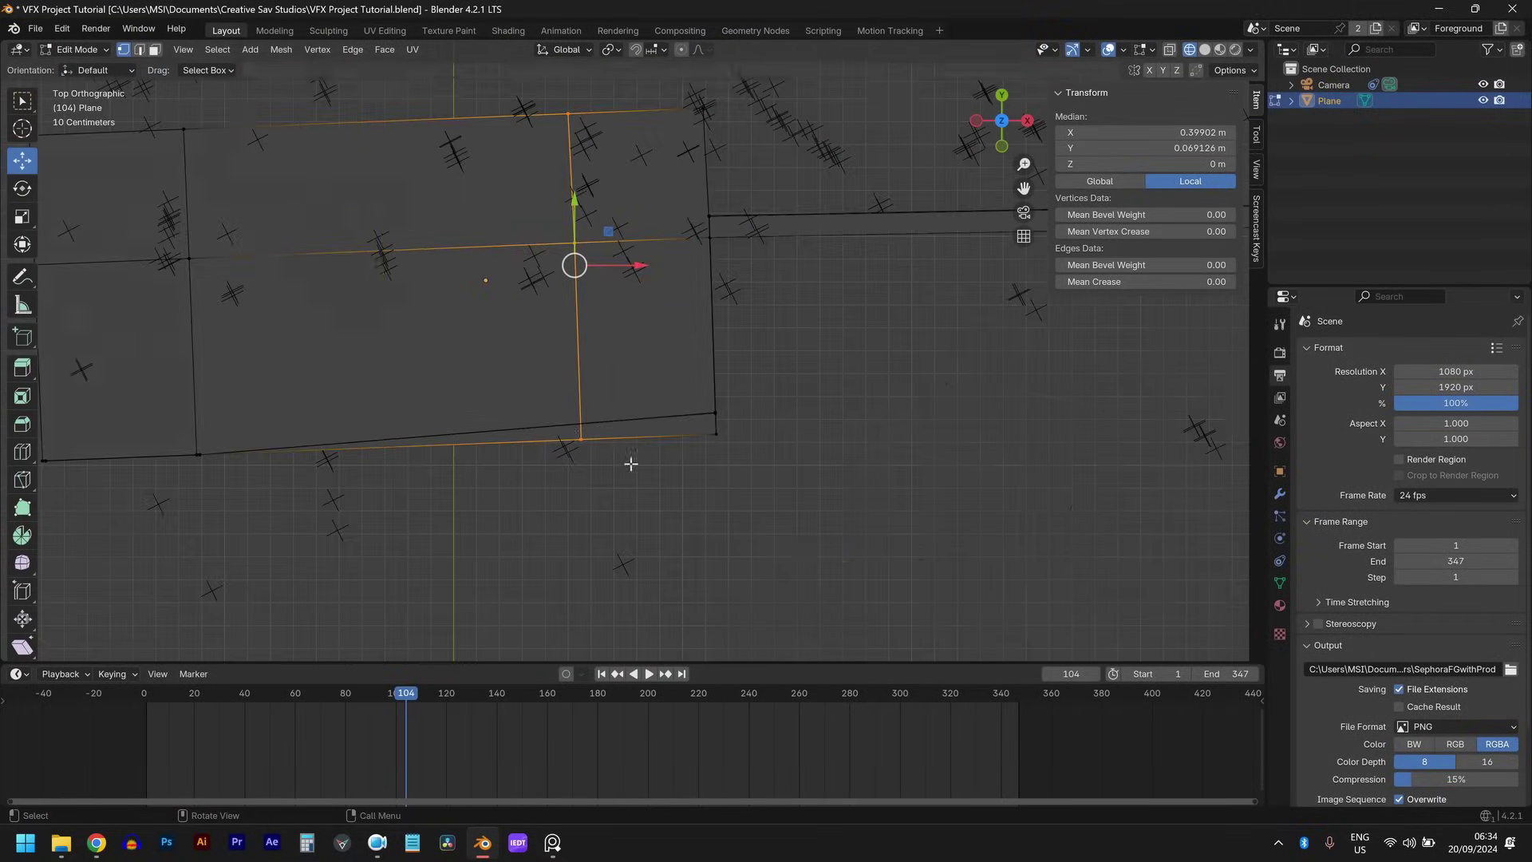
middle_drag(661, 291, 706, 188)
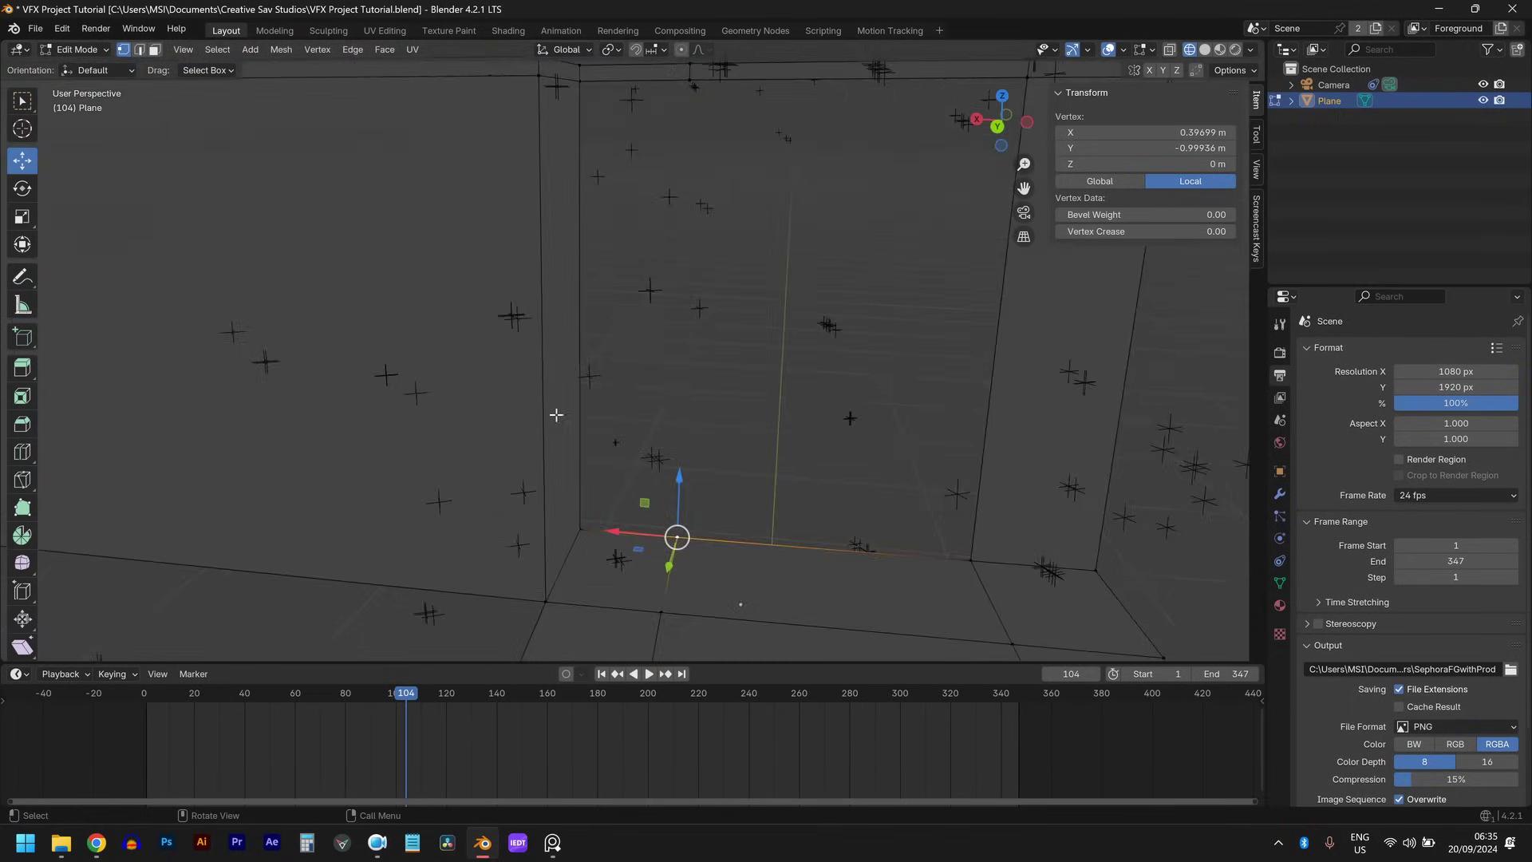
middle_drag(686, 495, 687, 436)
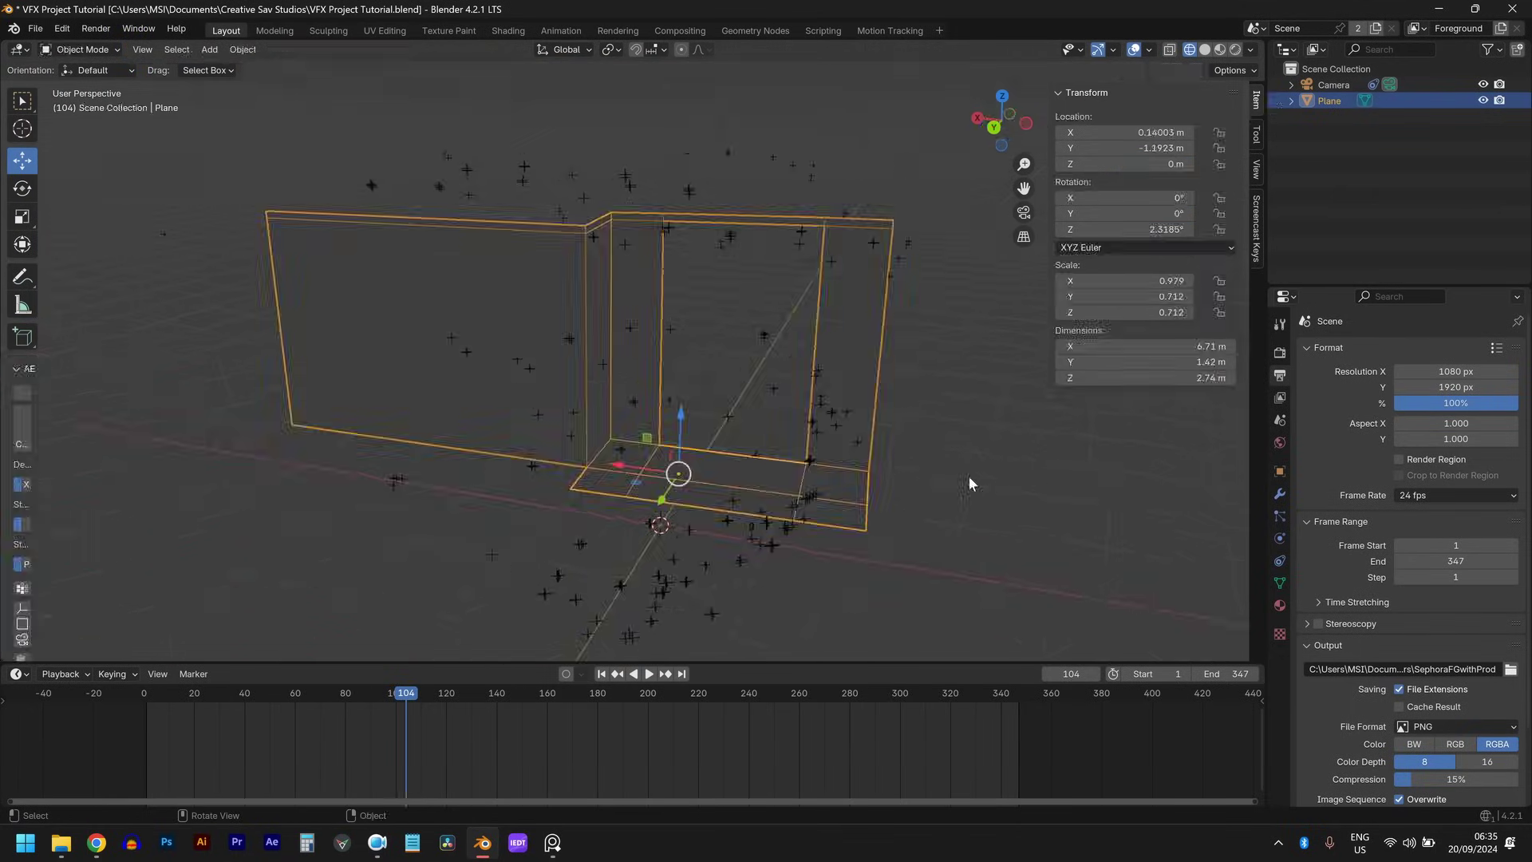
key(KP_0)
mouse_move(404, 694)
mouse_down()
mouse_move(227, 715)
mouse_move(312, 694)
mouse_up()
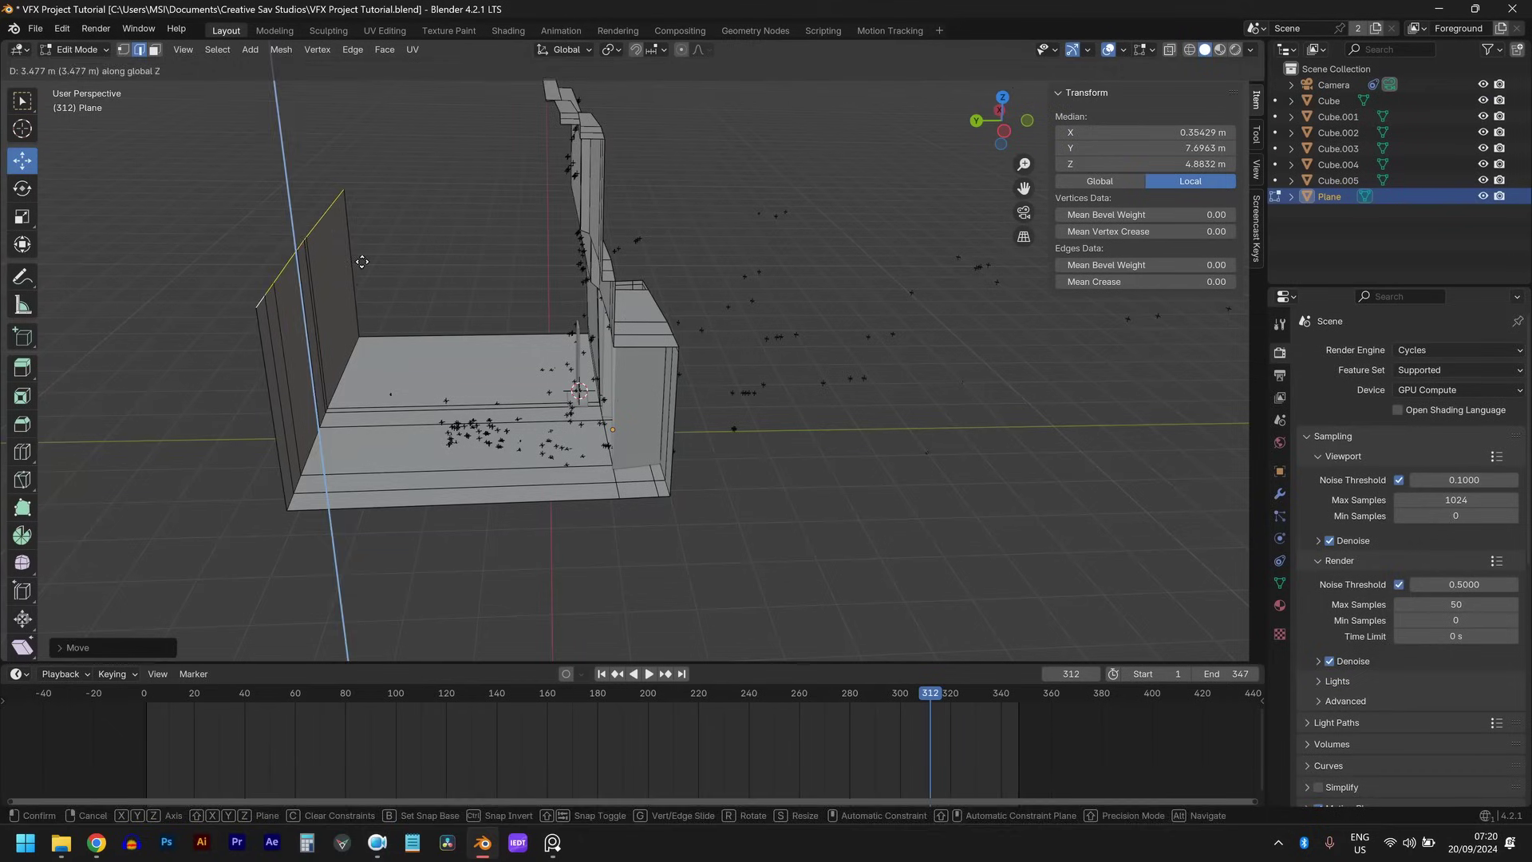
- Extrude the top wall edge up about 1.13 m into a room shell and exit Edit Mode
middle_drag(415, 313, 456, 308)
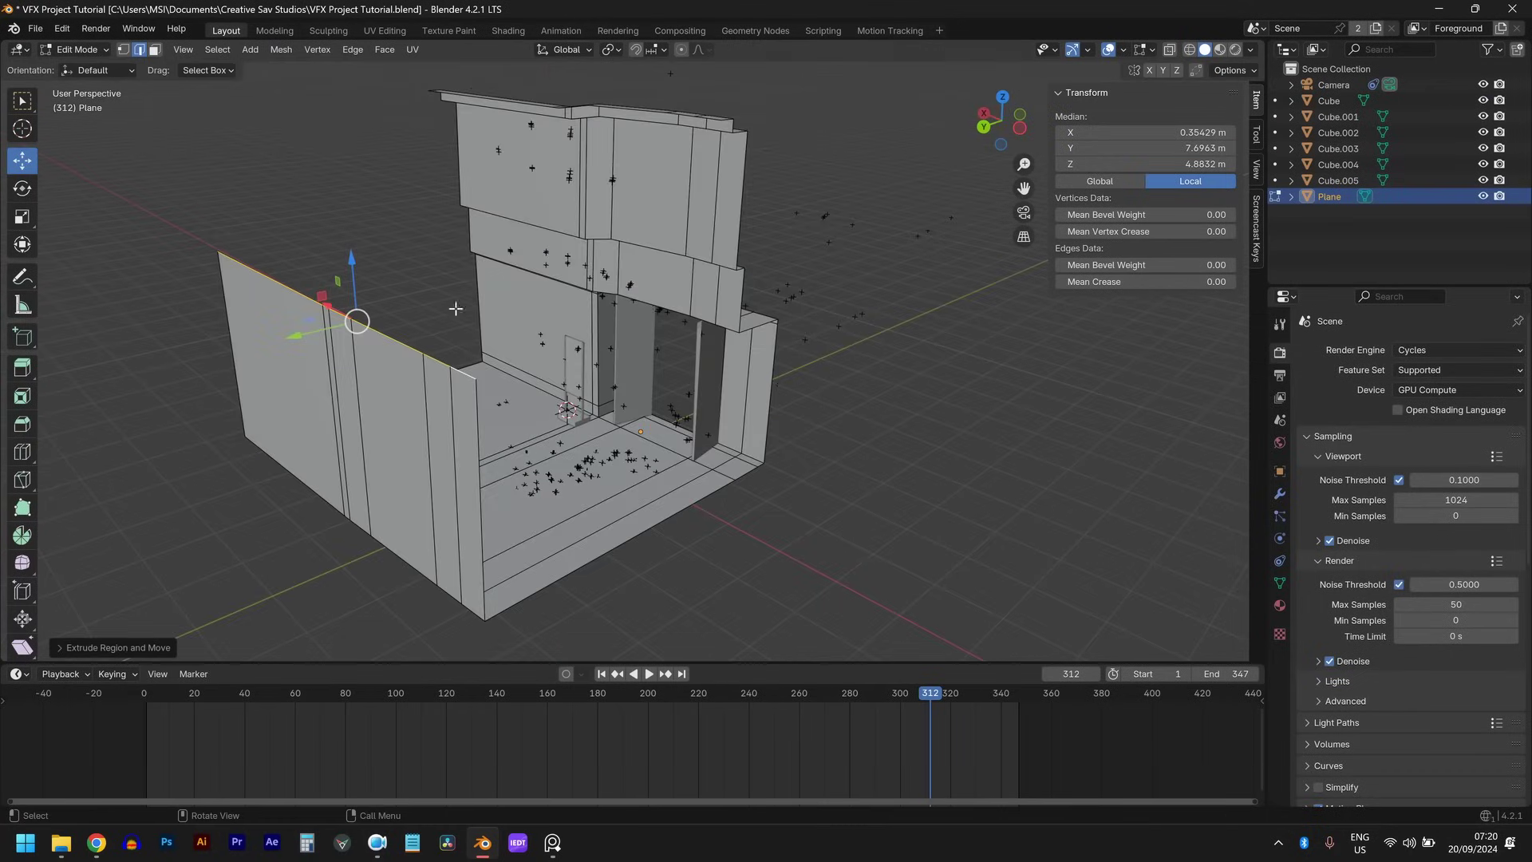
drag(356, 271, 342, 184)
key(Tab)
middle_drag(554, 321, 570, 444)
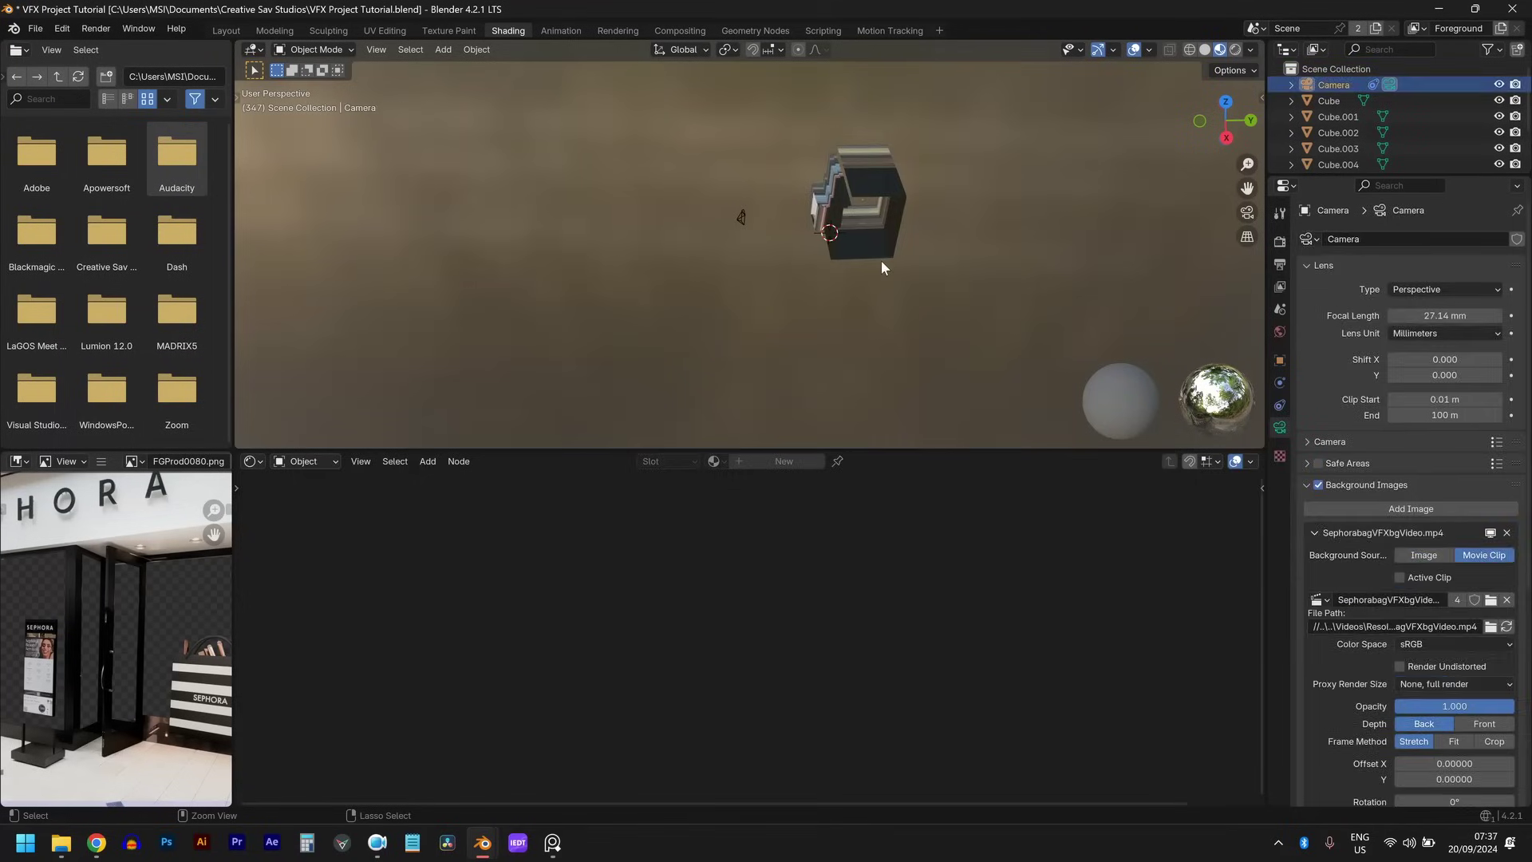
- Select the Plane and place its video texture node beside the Principled BSDF
click(881, 260)
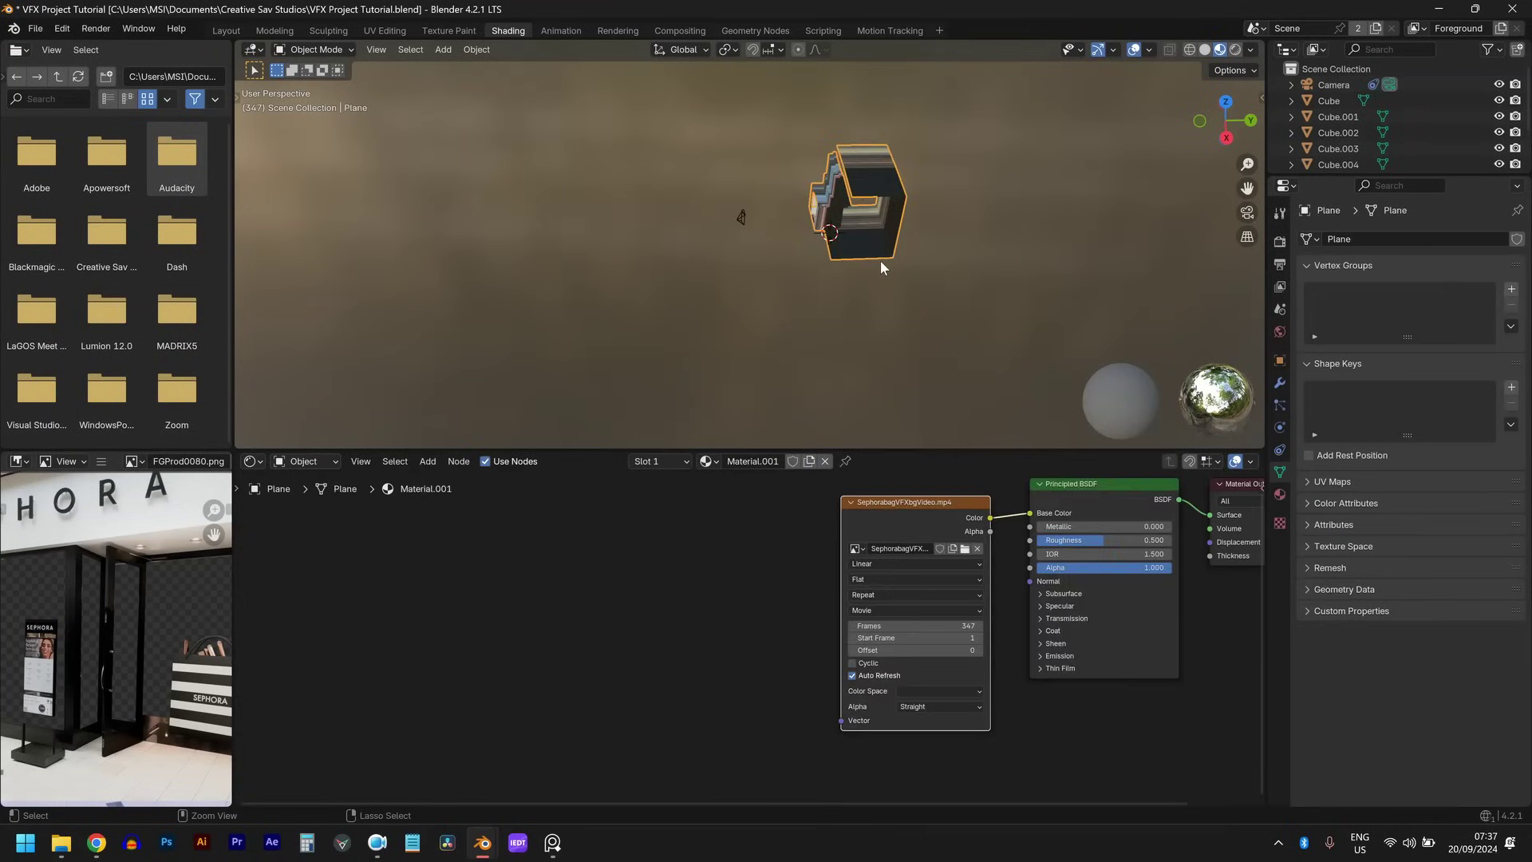
click(880, 260)
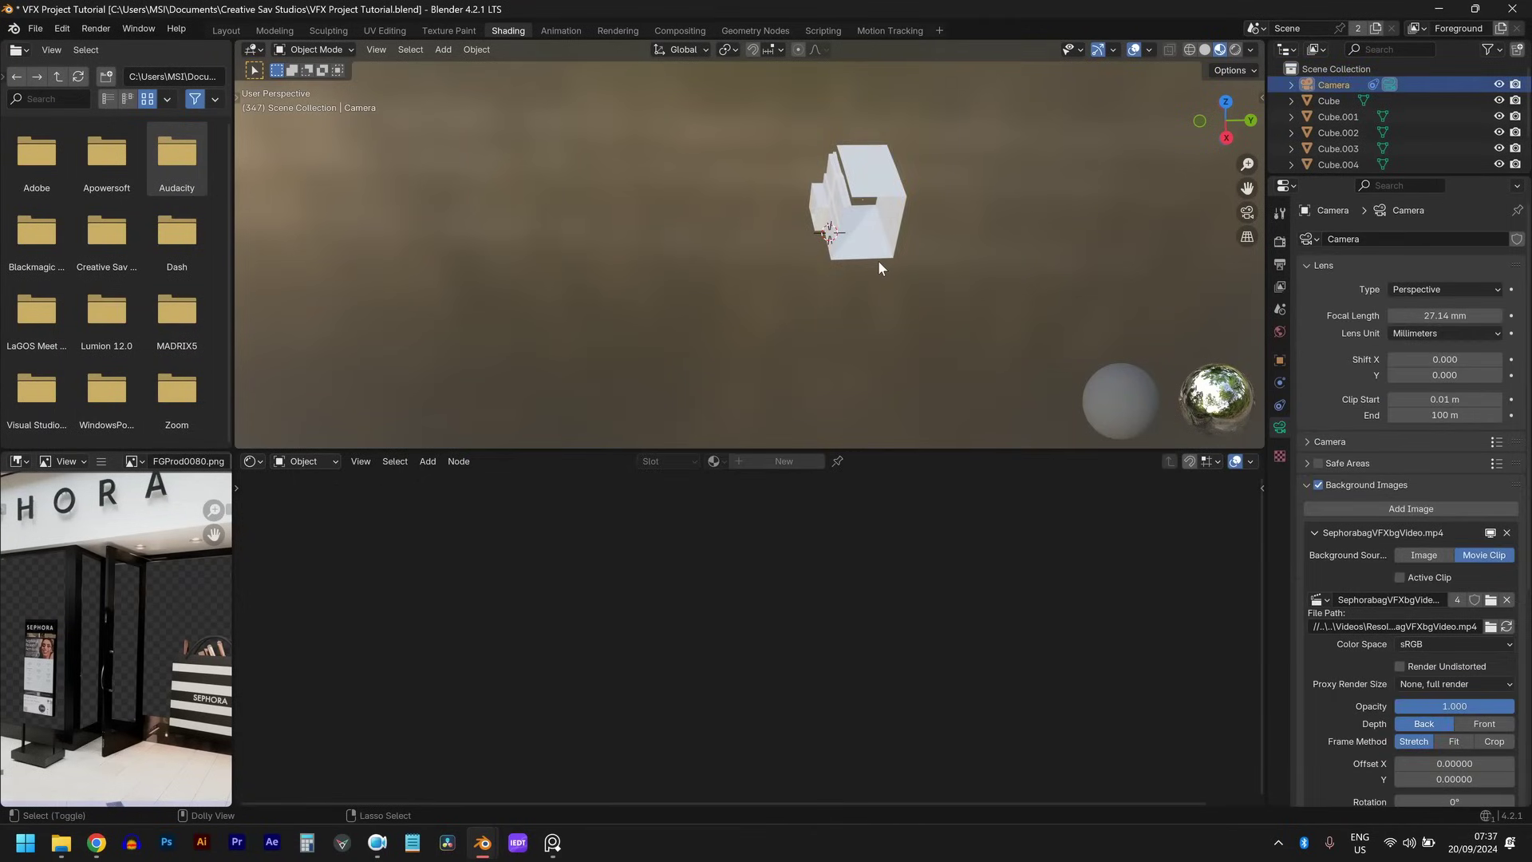
click(877, 260)
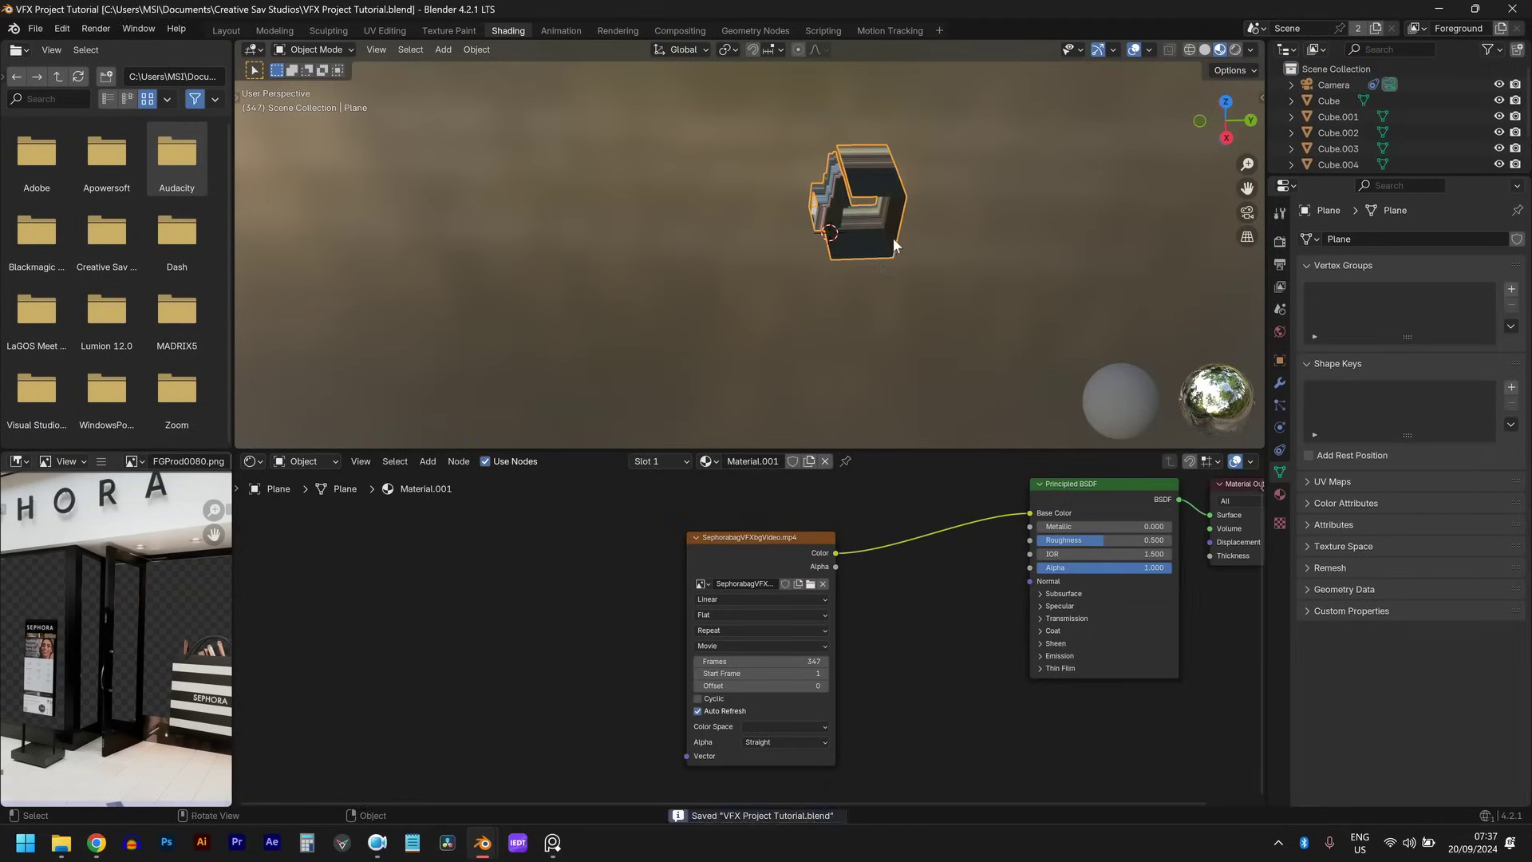
drag(762, 544, 895, 532)
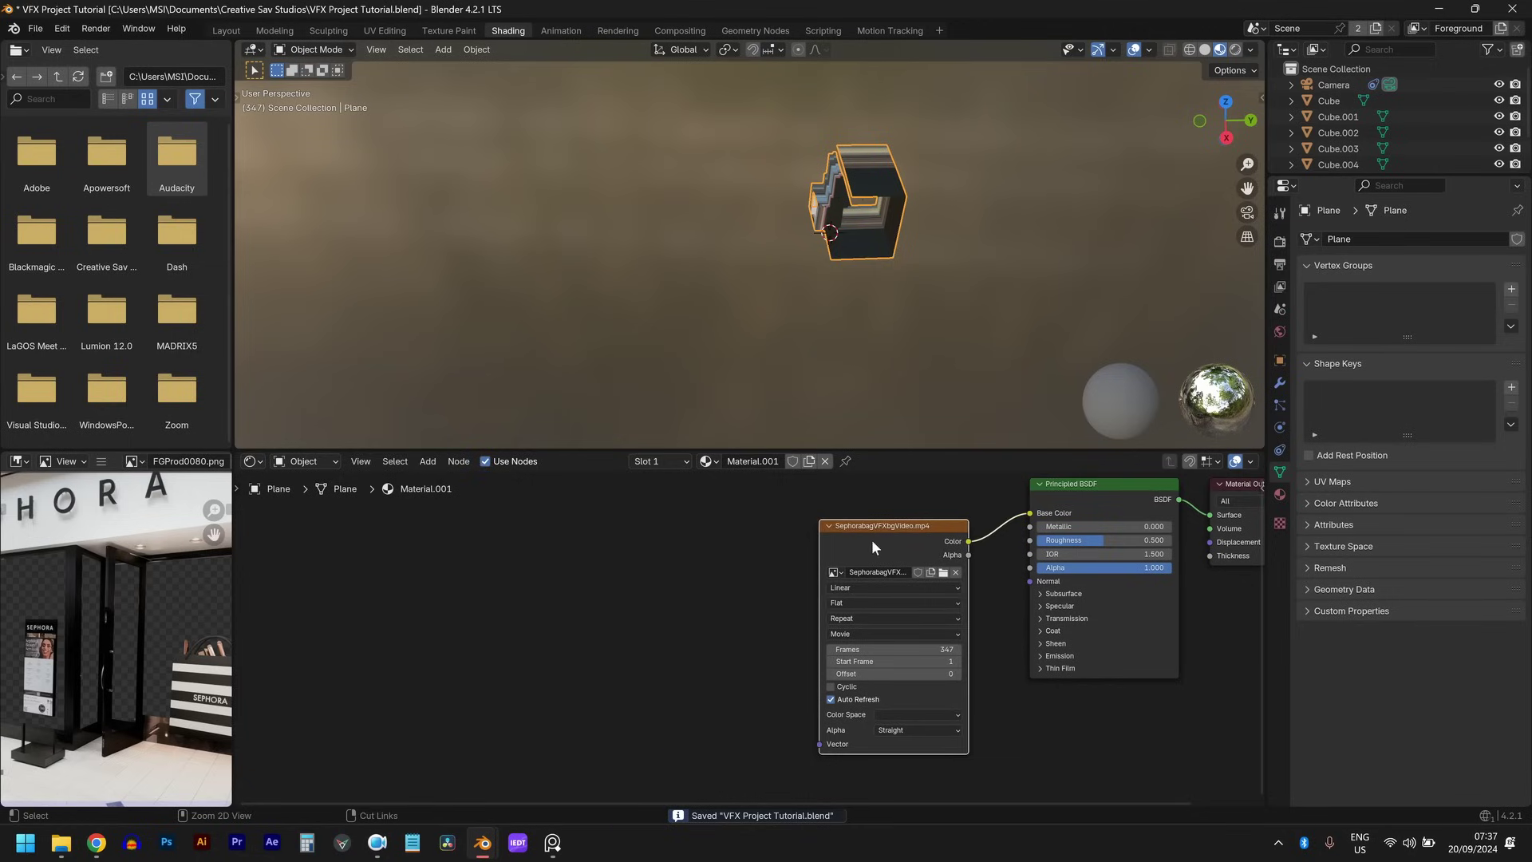
- Add Texture Coordinate and Mapping nodes, wiring Window coordinates into the Mapping vector
key(ctrl+t)
key(KP_0)
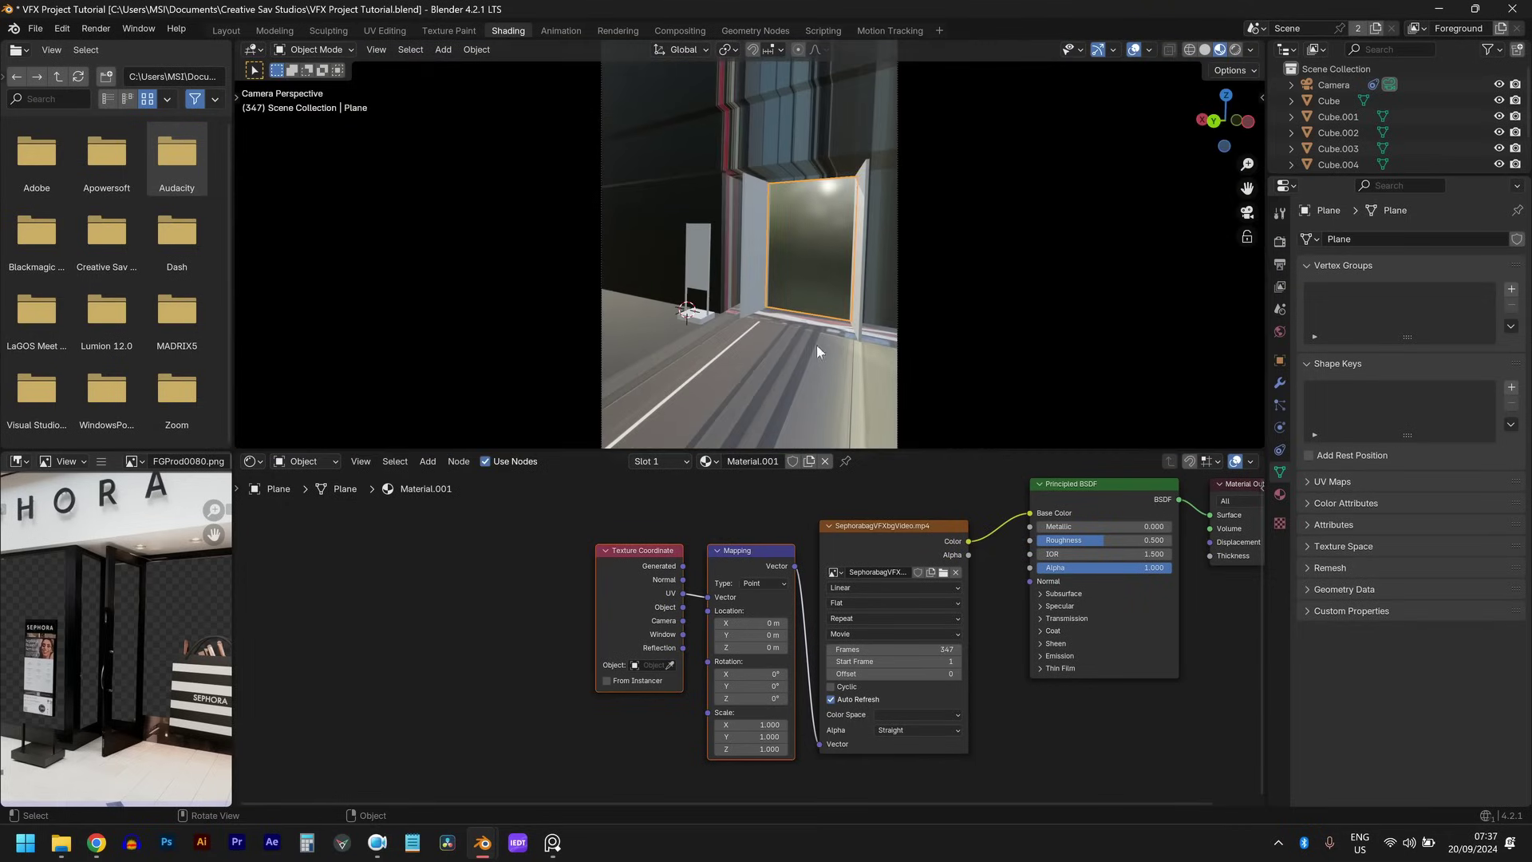
click(633, 605)
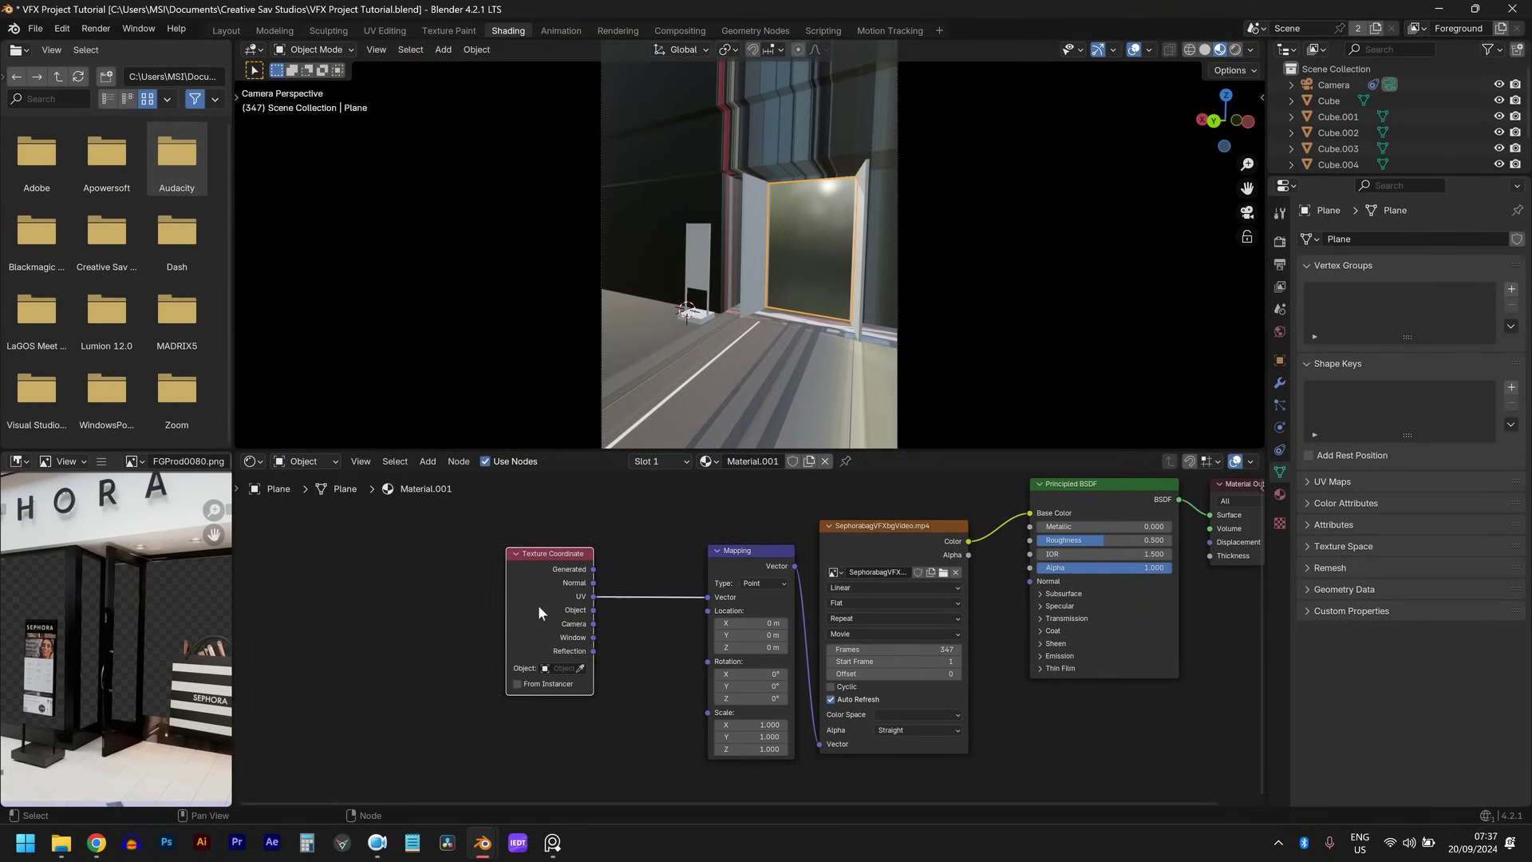
drag(594, 637, 705, 598)
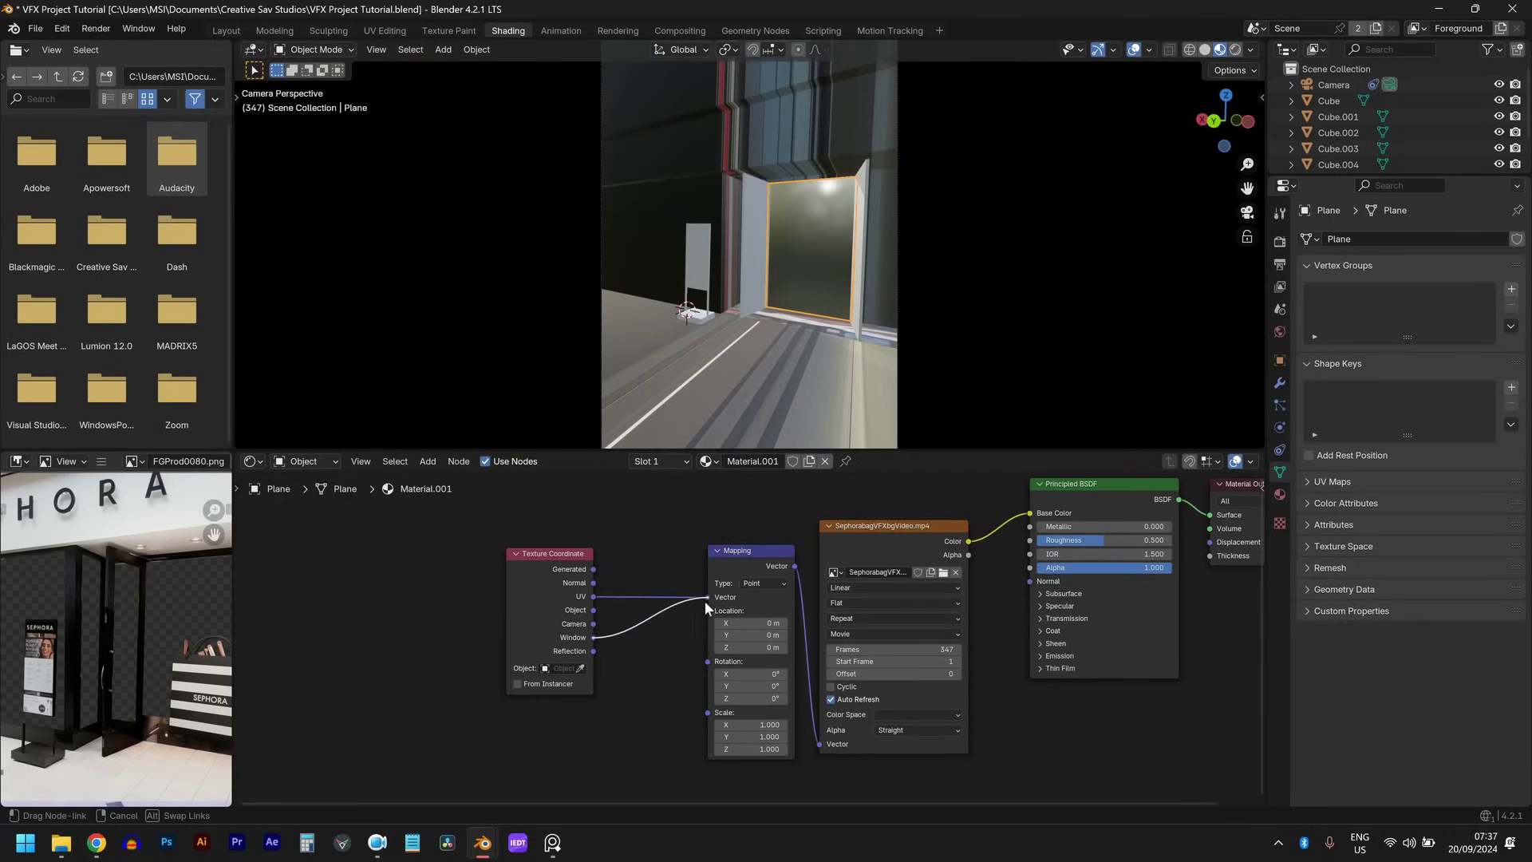
scroll(854, 272, down, 1)
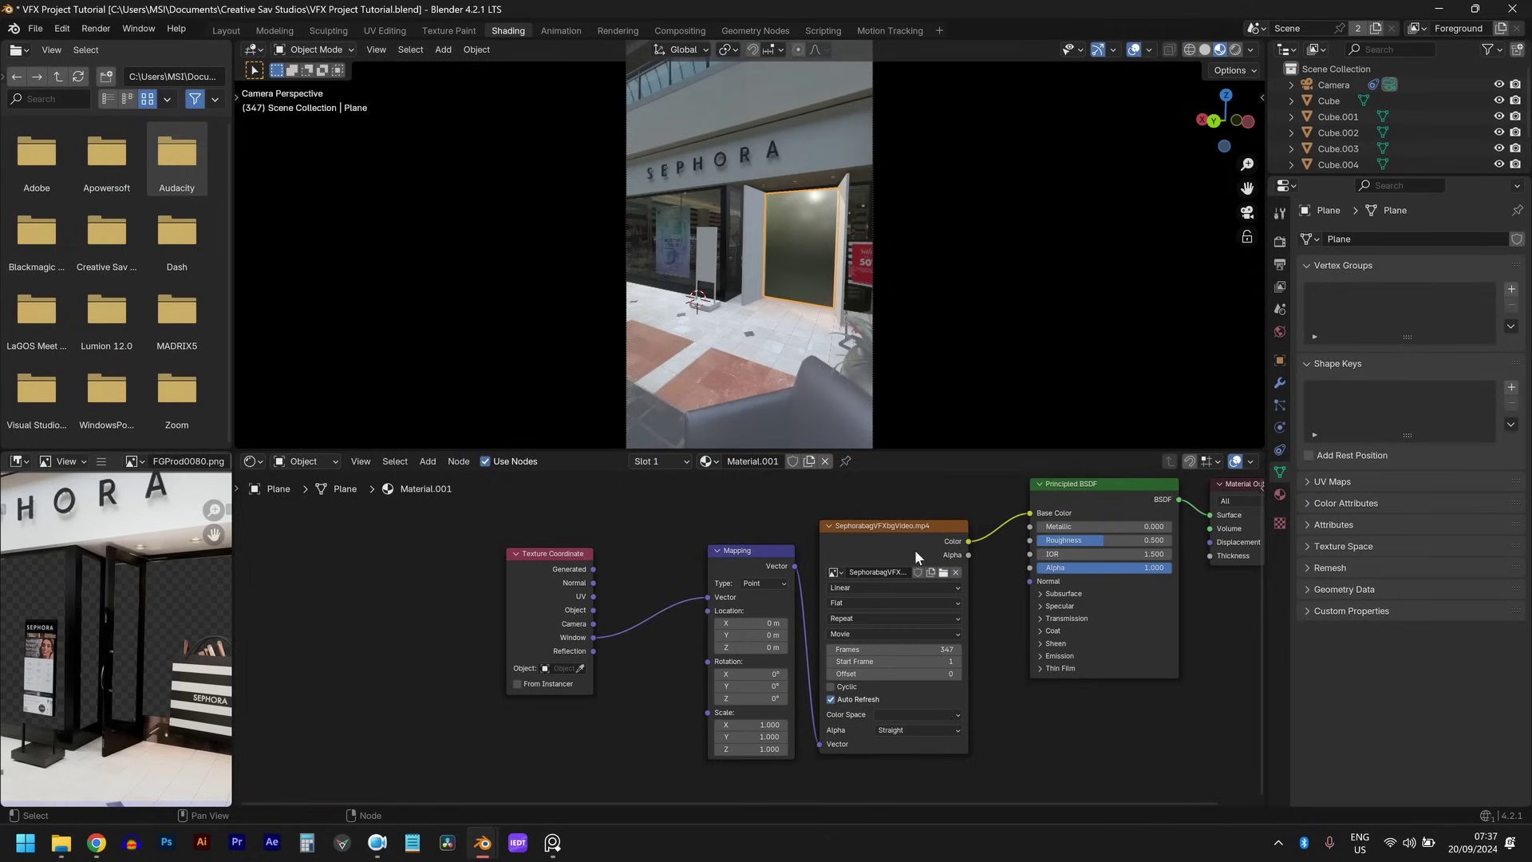
middle_drag(915, 549, 737, 552)
scroll(798, 549, up, 1)
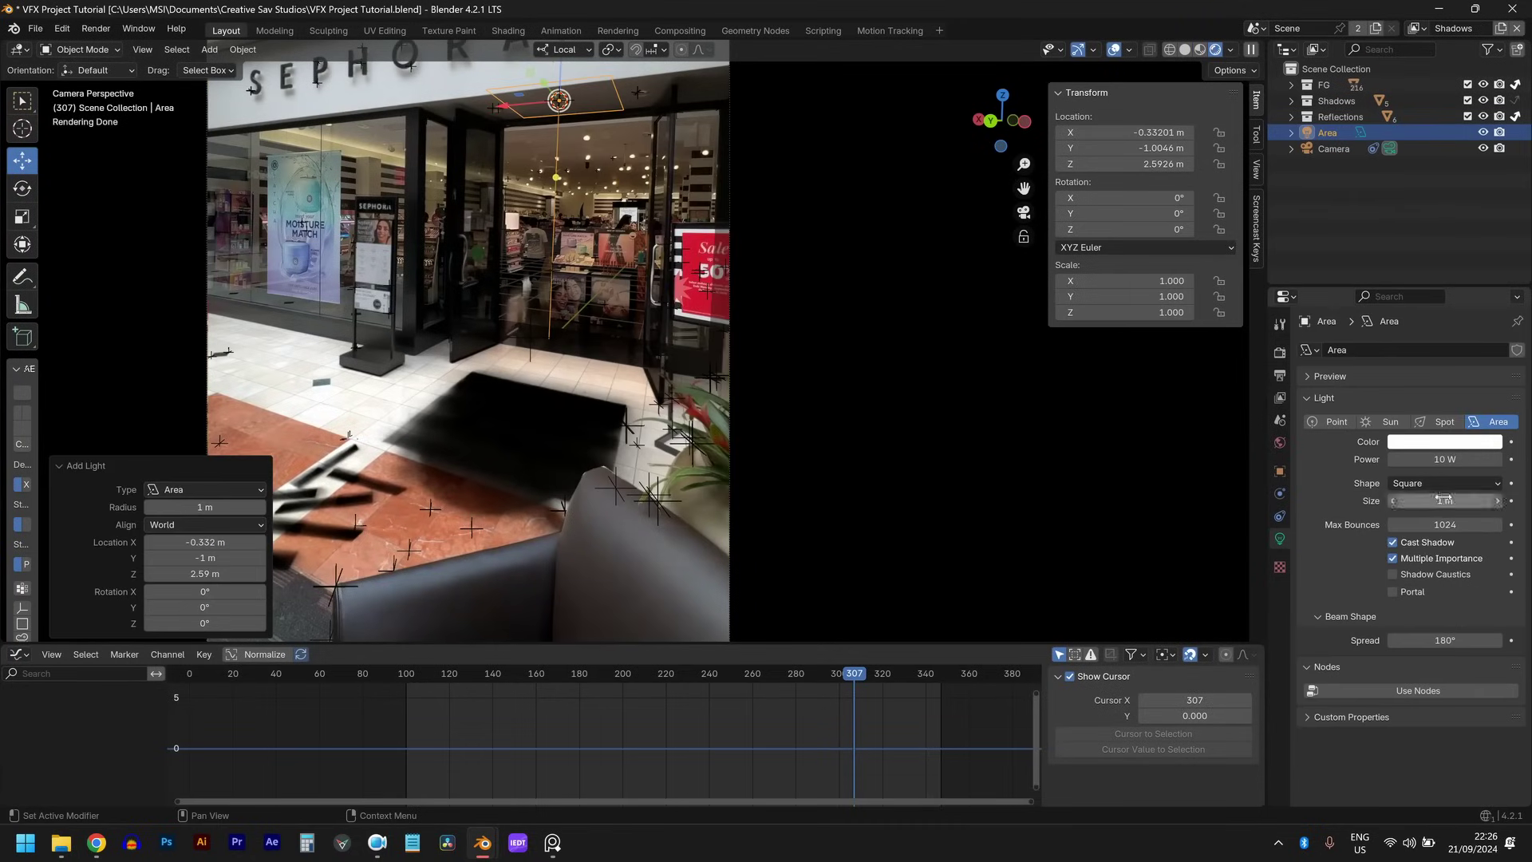
- Scale the Area light to 0.292 and switch to the FG view layer
key(s)
click(630, 127)
click(1418, 28)
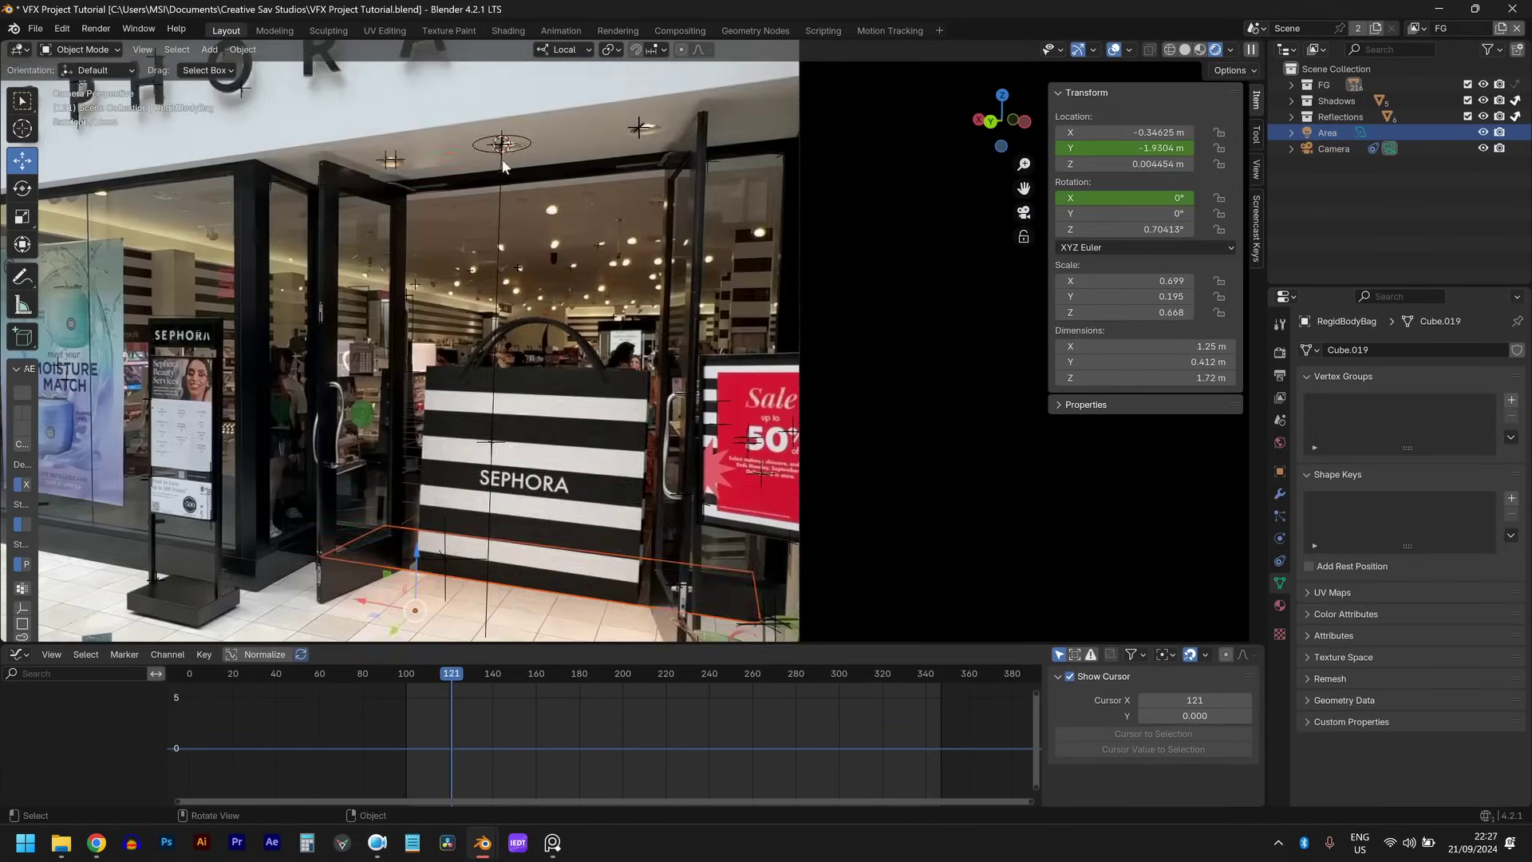
click(1444, 441)
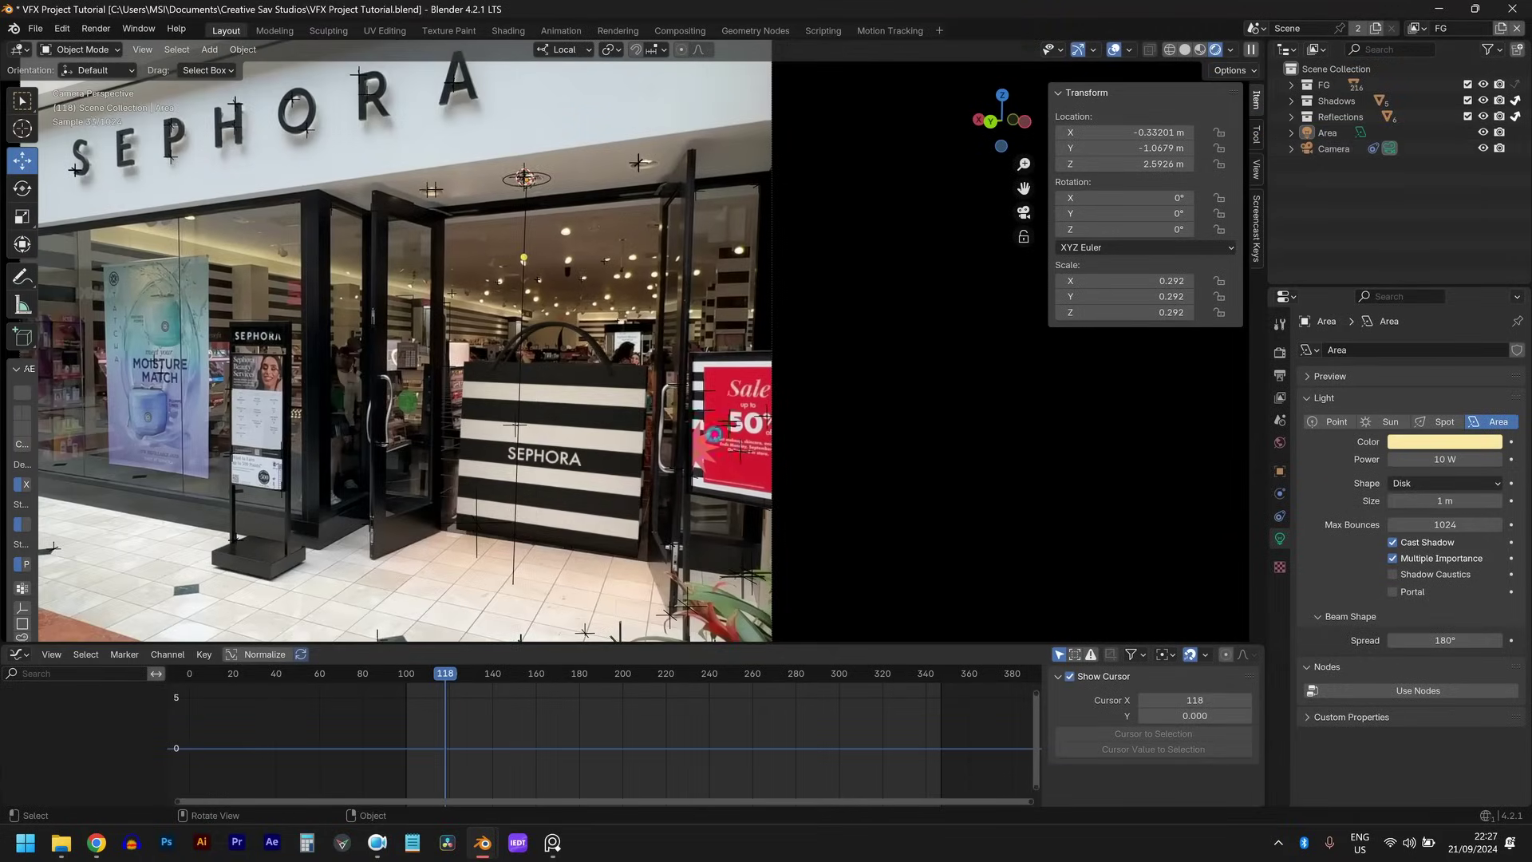
- Duplicate the Area light as Area.001 along local X and save the project
key(ctrl+s)
key(shift+d)
key(x)
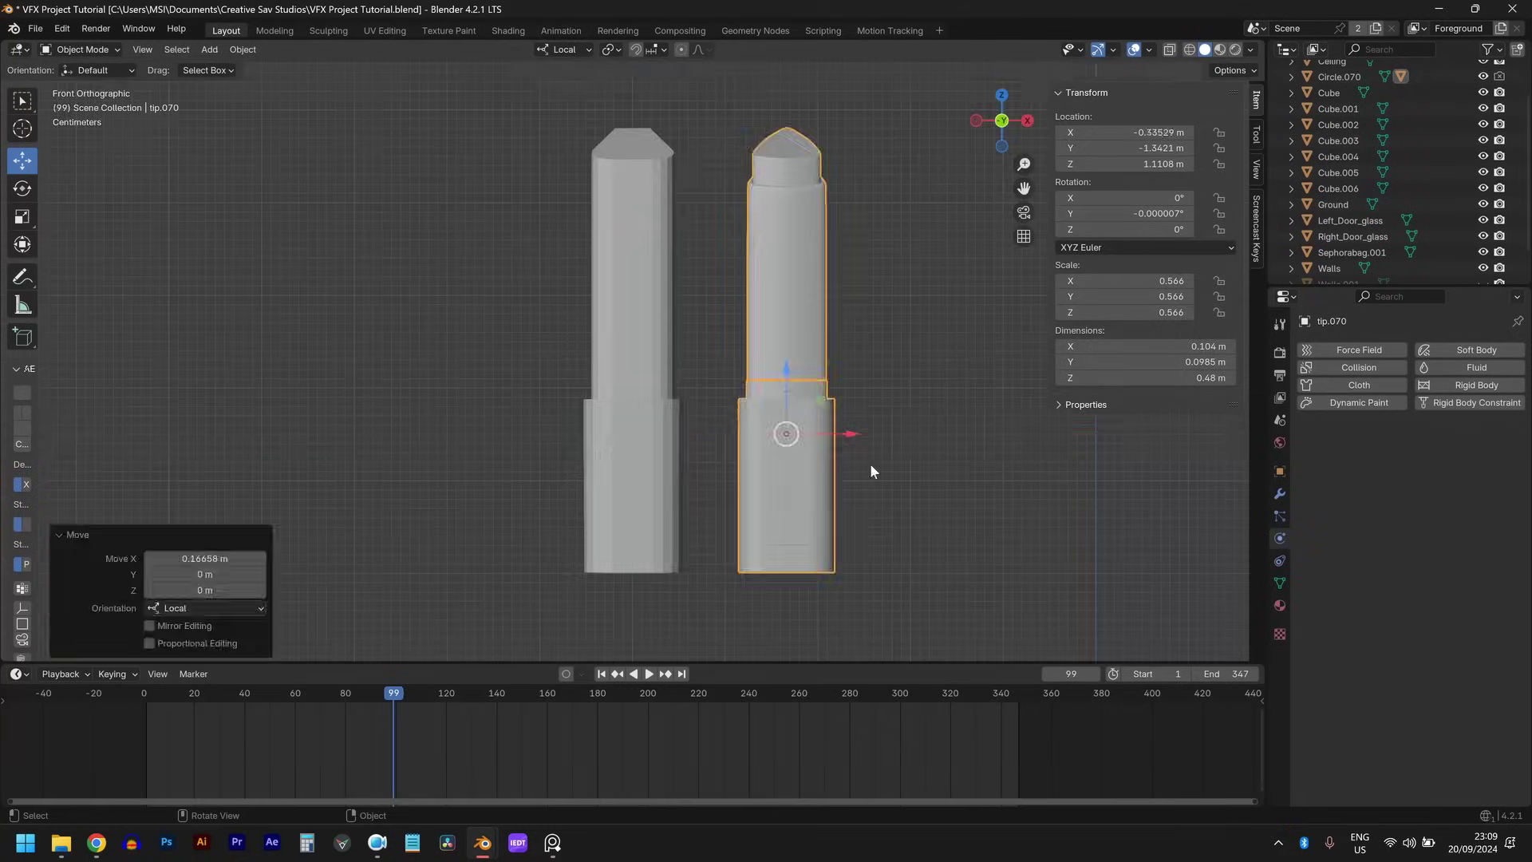
- Clear tip.070's parent with Alt+P, keeping its transform
key(alt+p)
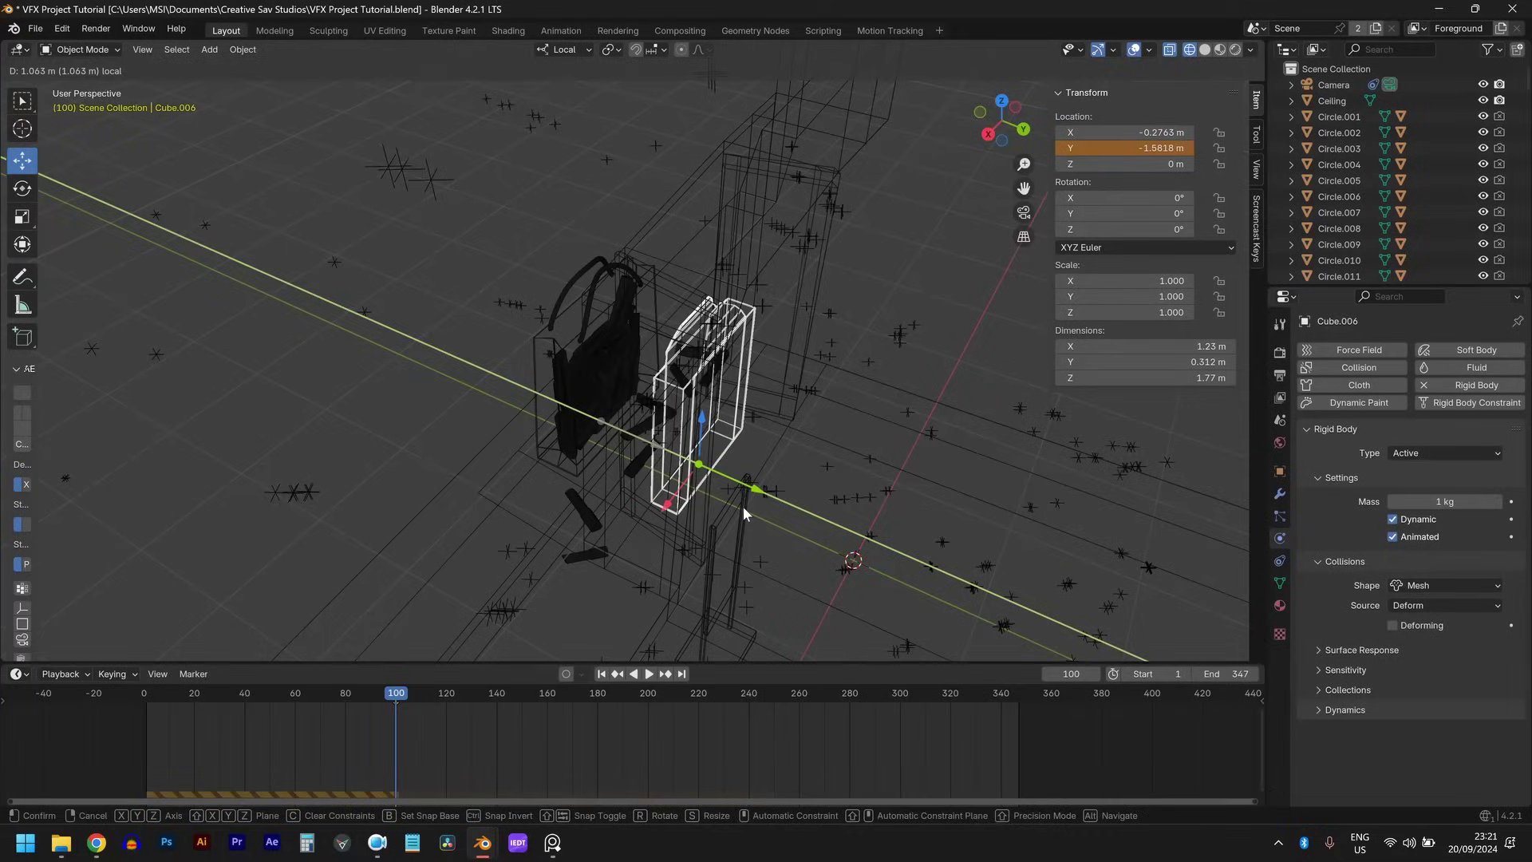
- Move Cube.006 along Y to its new spot and check it through the camera
click(744, 507)
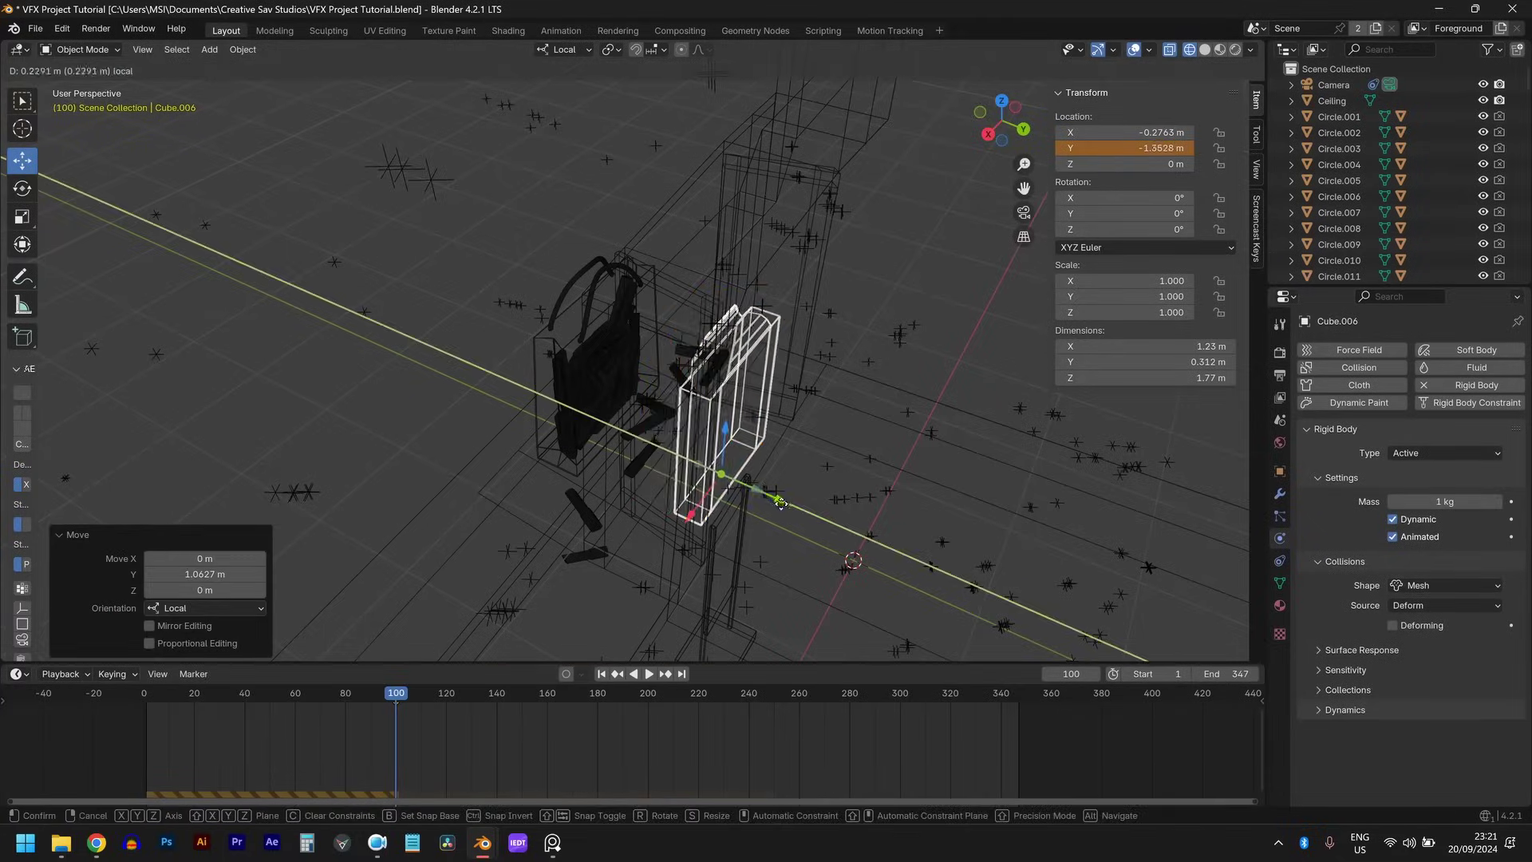
click(779, 501)
key(KP_0)
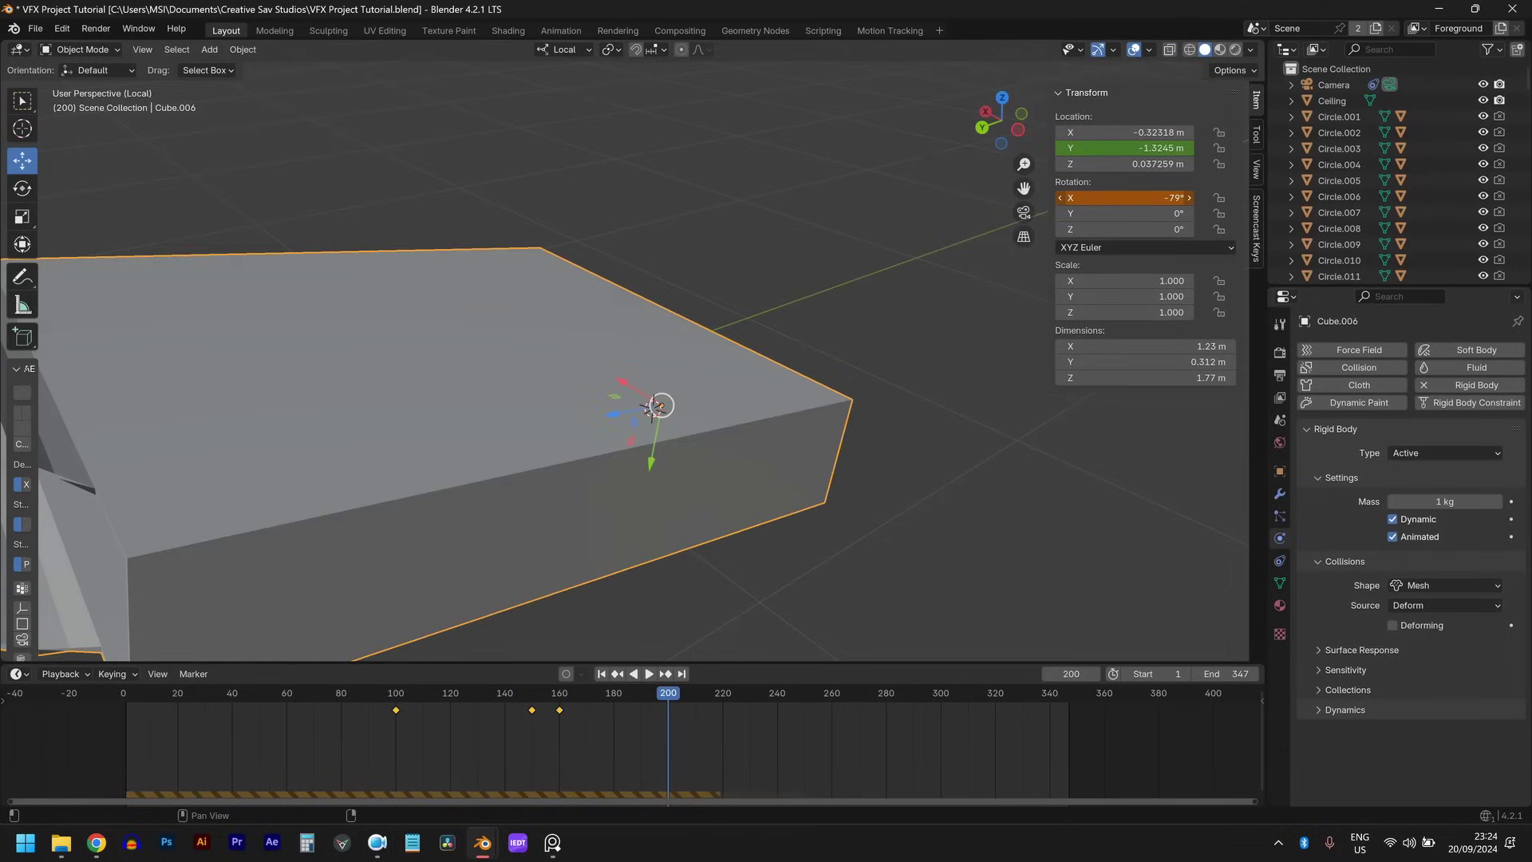
middle_drag(798, 287, 772, 241)
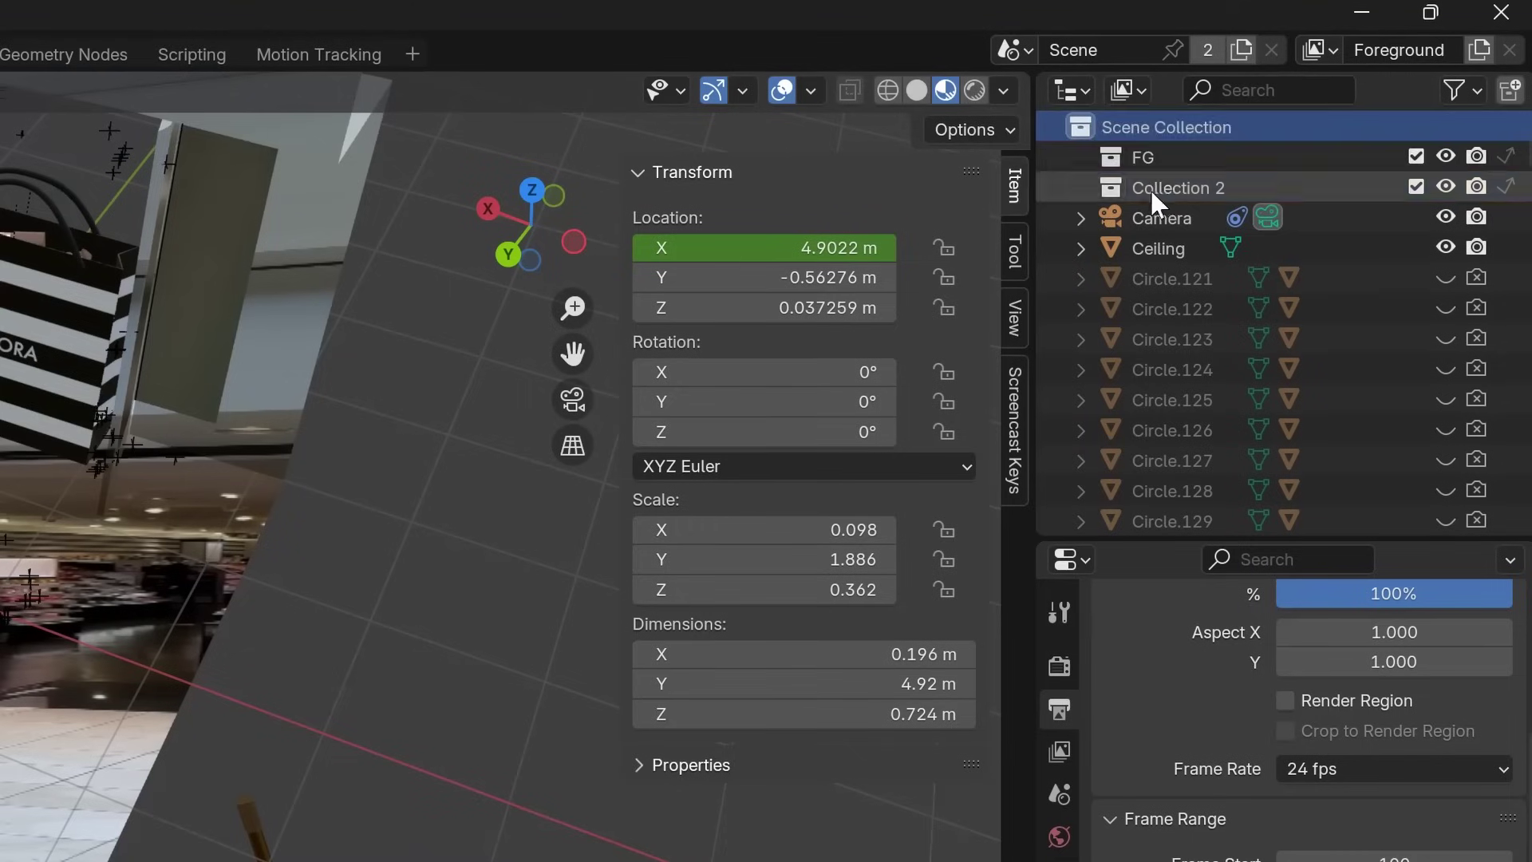
- Add a new collection under the scene collection and locate the Ground plane in the Outliner
right_click(1139, 128)
click(1127, 149)
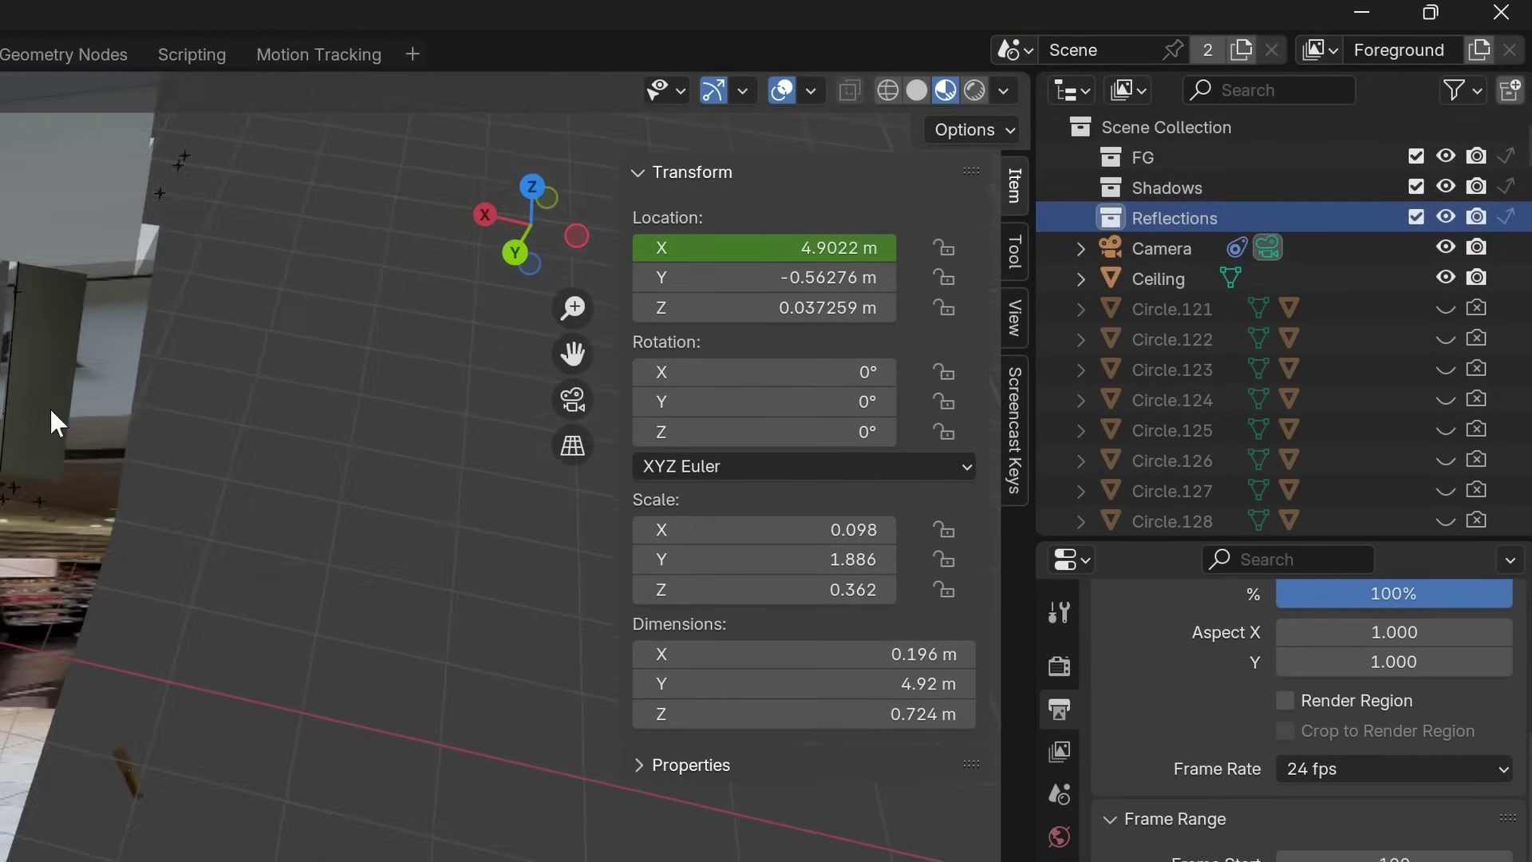
click(49, 405)
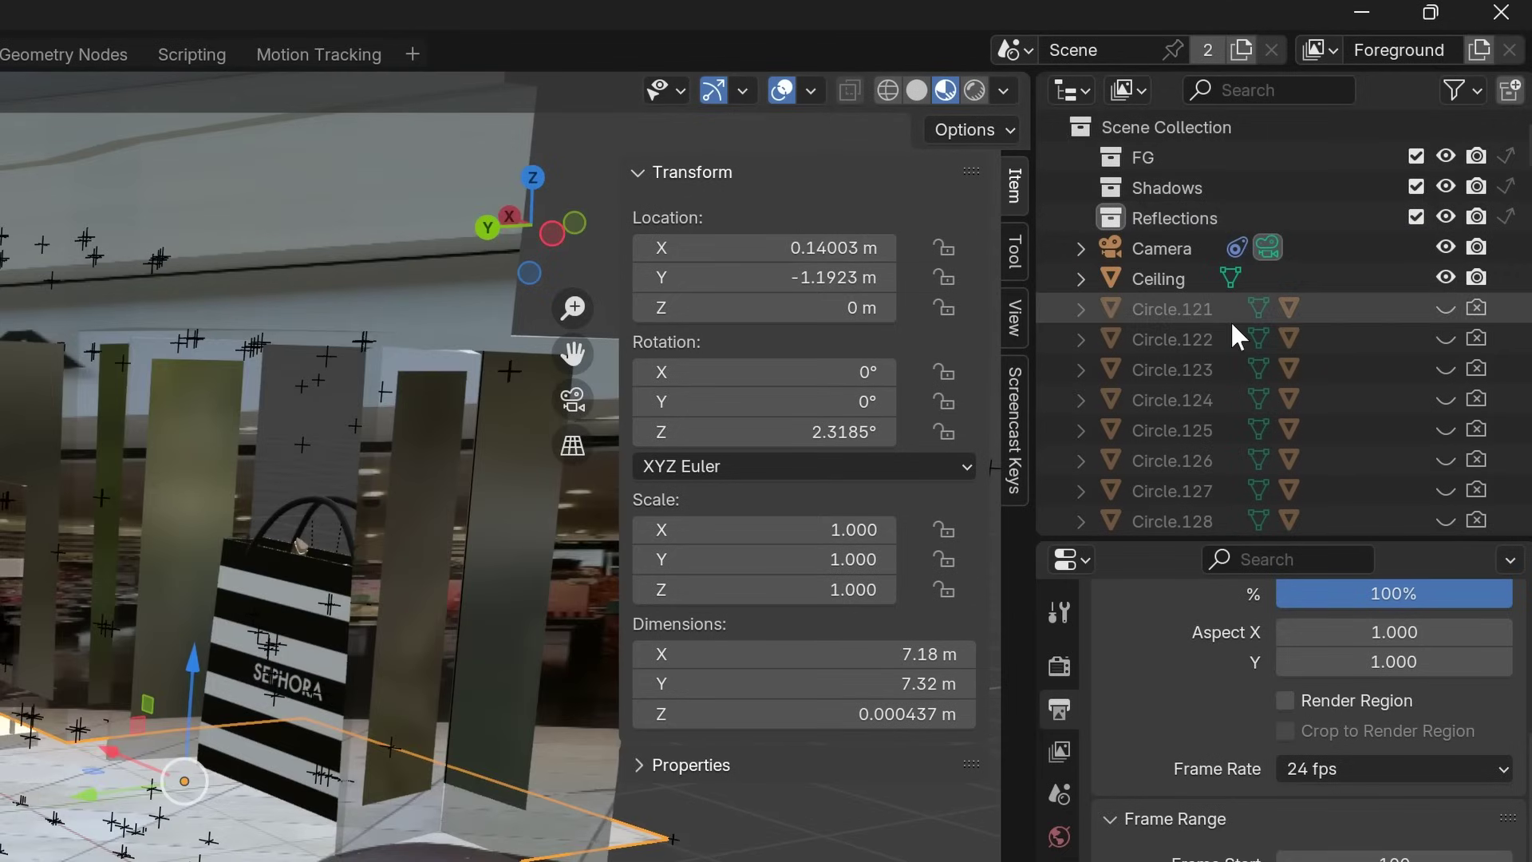
key(KP_Decimal)
- Drag the Ground plane into the Shadows collection
scroll(1188, 363, up, 2)
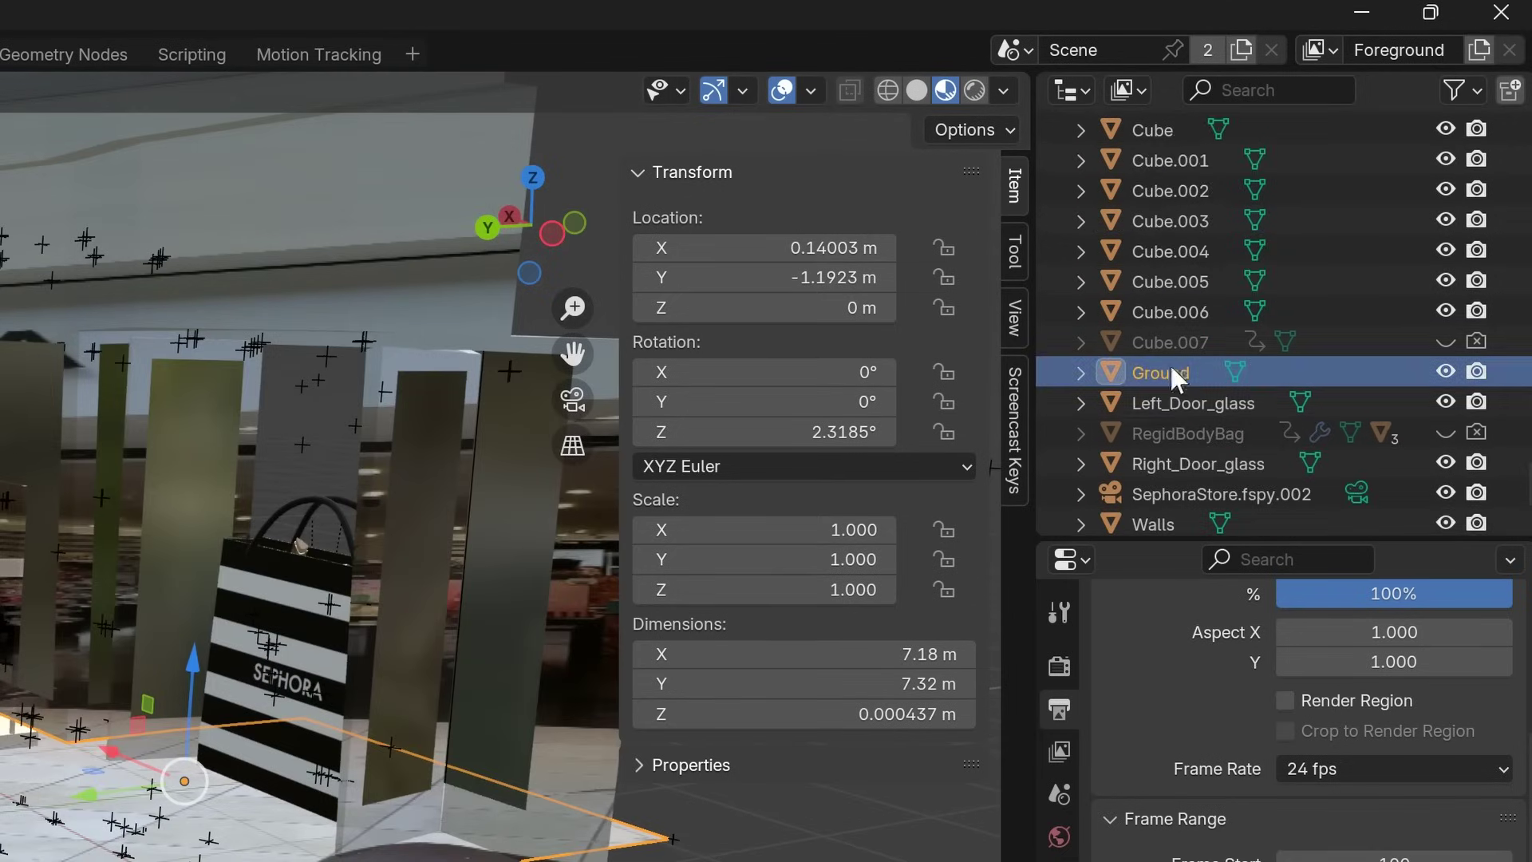
drag(1152, 136, 1165, 164)
scroll(1256, 399, down, 8)
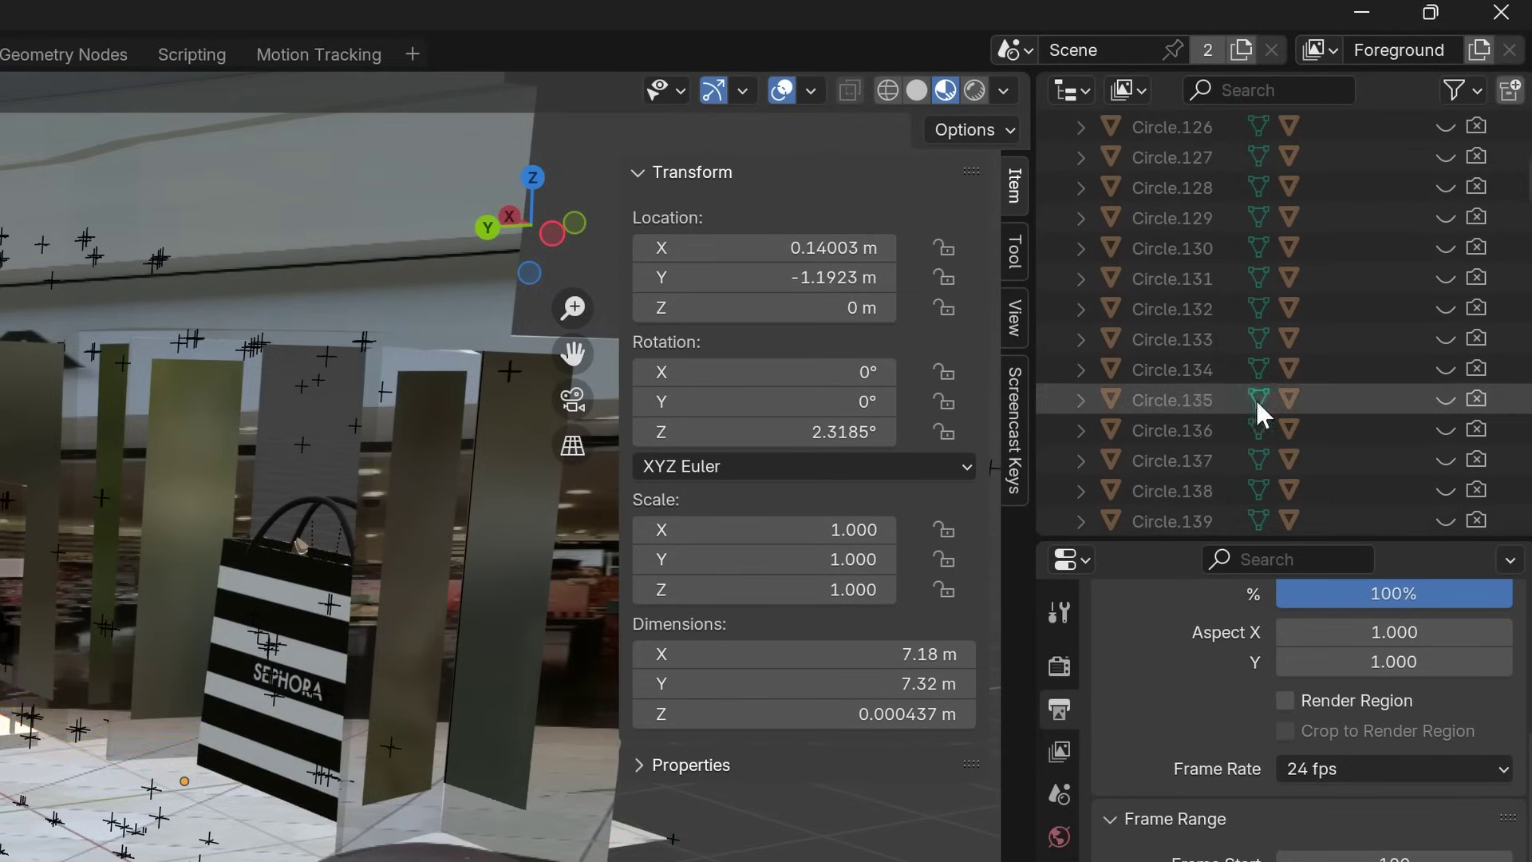
scroll(1205, 471, down, 10)
drag(1219, 501, 1229, 248)
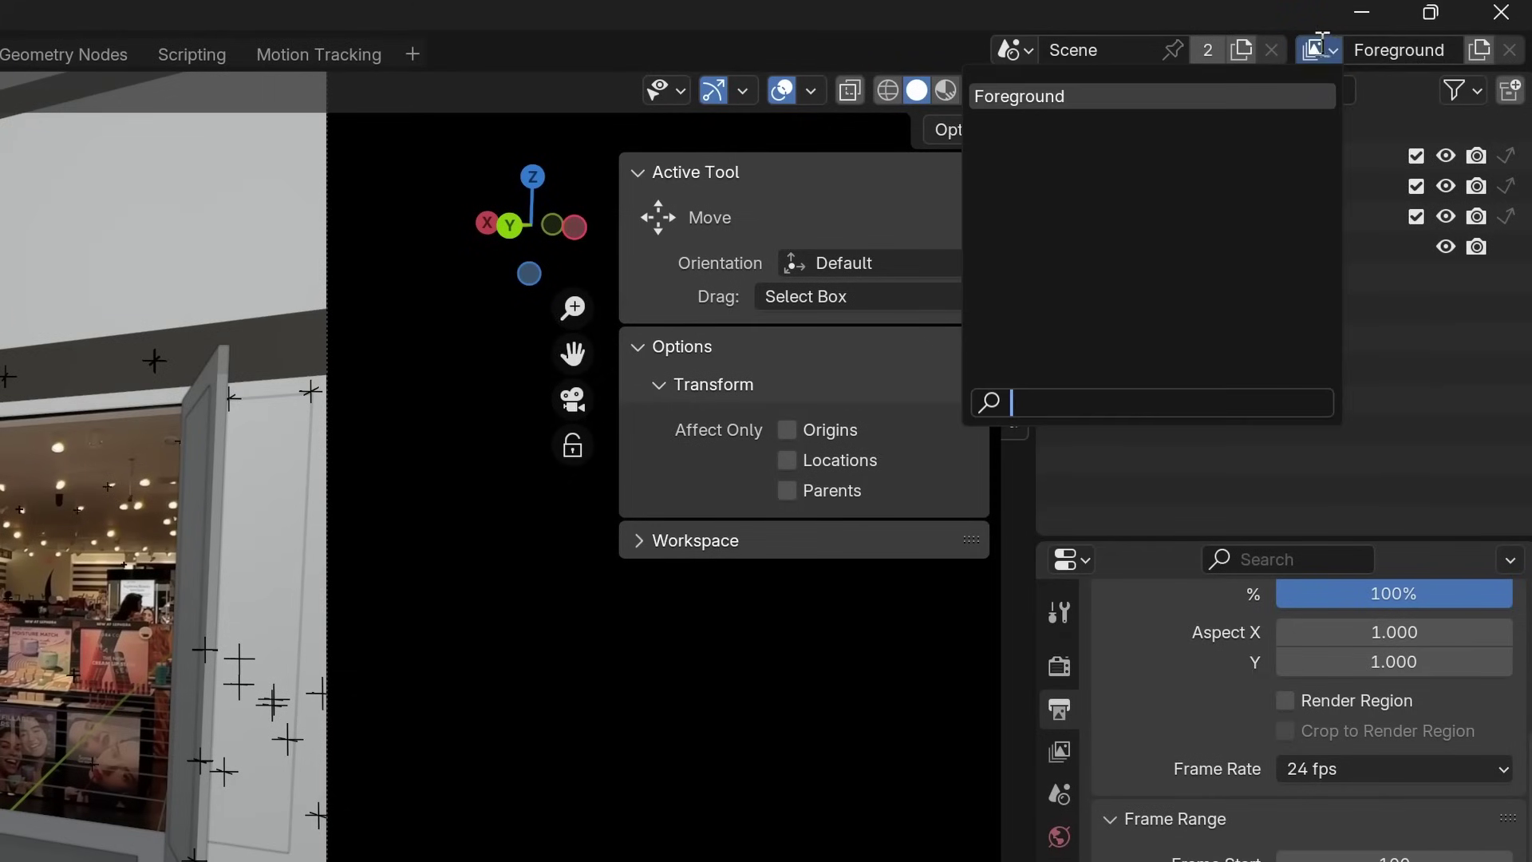
- Rename the view layer to FG and add two copied layers named Shadows and Reflections
double_click(1386, 48)
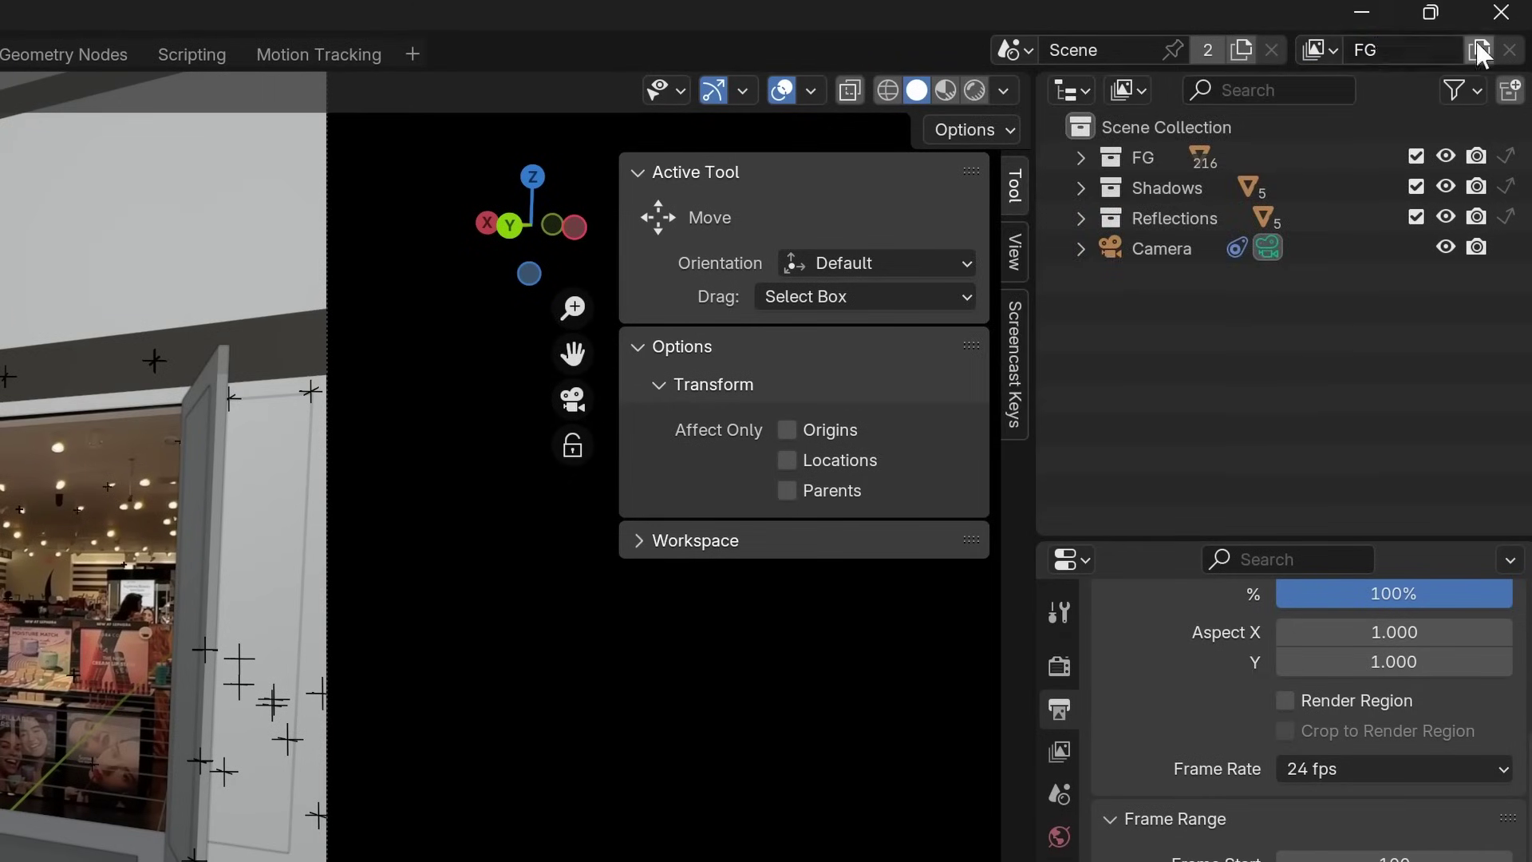
click(1360, 141)
double_click(1383, 48)
click(1478, 50)
click(1413, 138)
double_click(1409, 51)
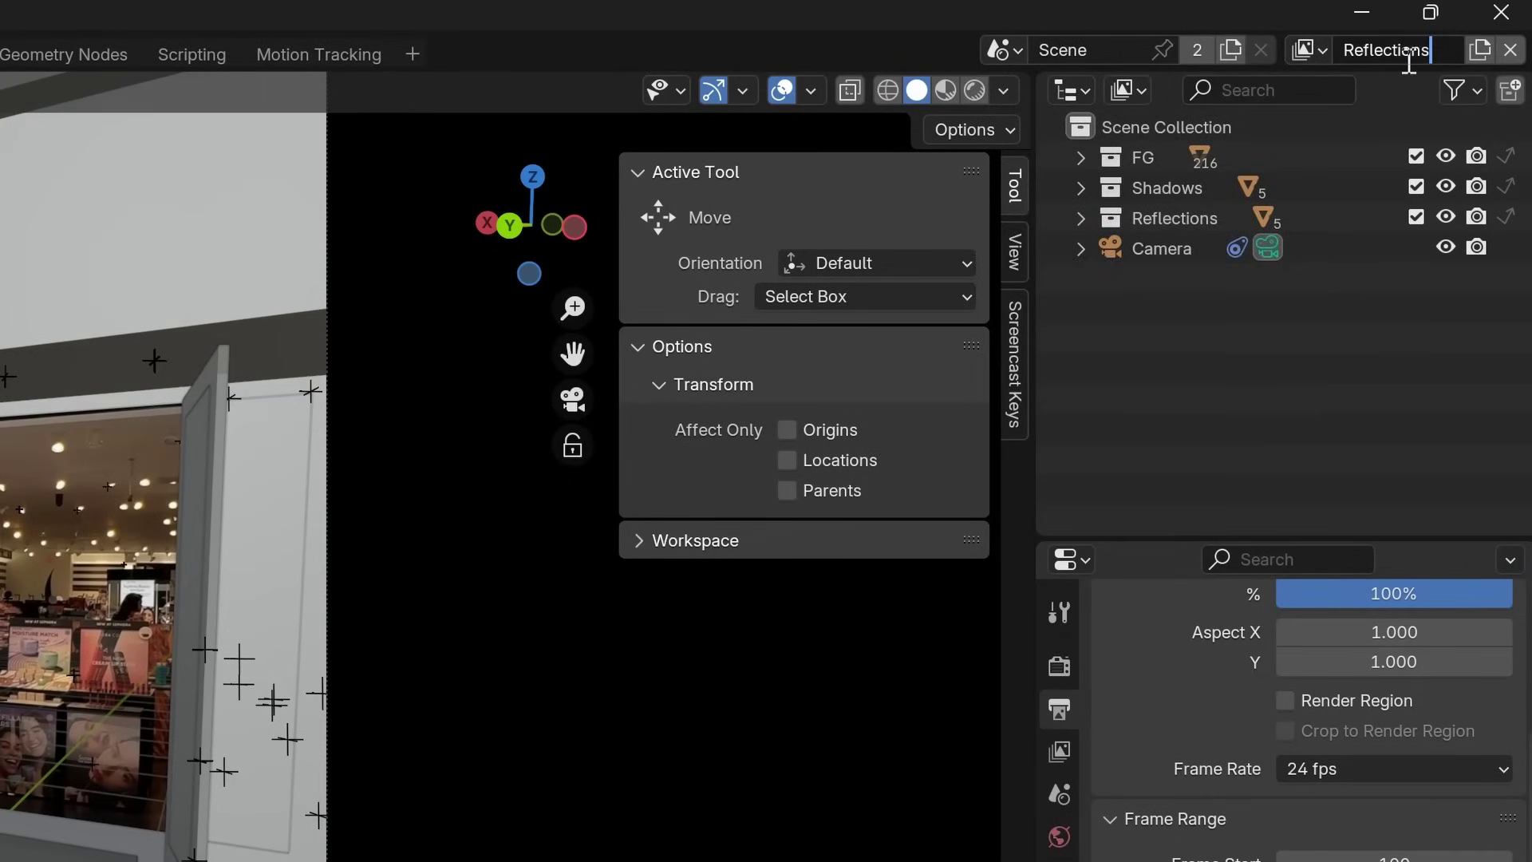
- Preview the FG layer rendered, then change the FG collection's render toggle in the Shadows layer
click(1320, 49)
click(1092, 311)
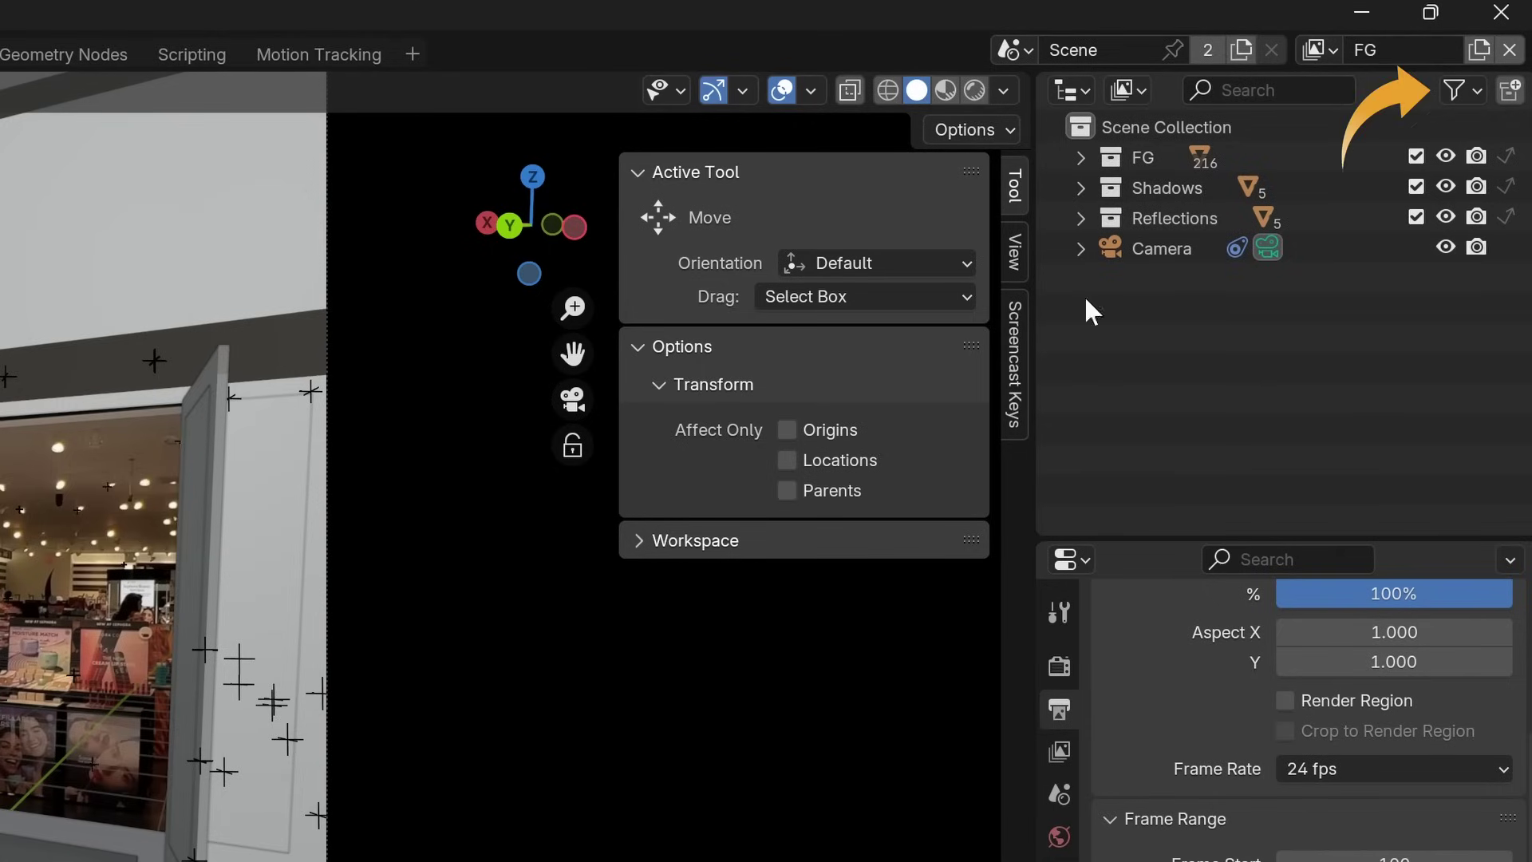
click(974, 90)
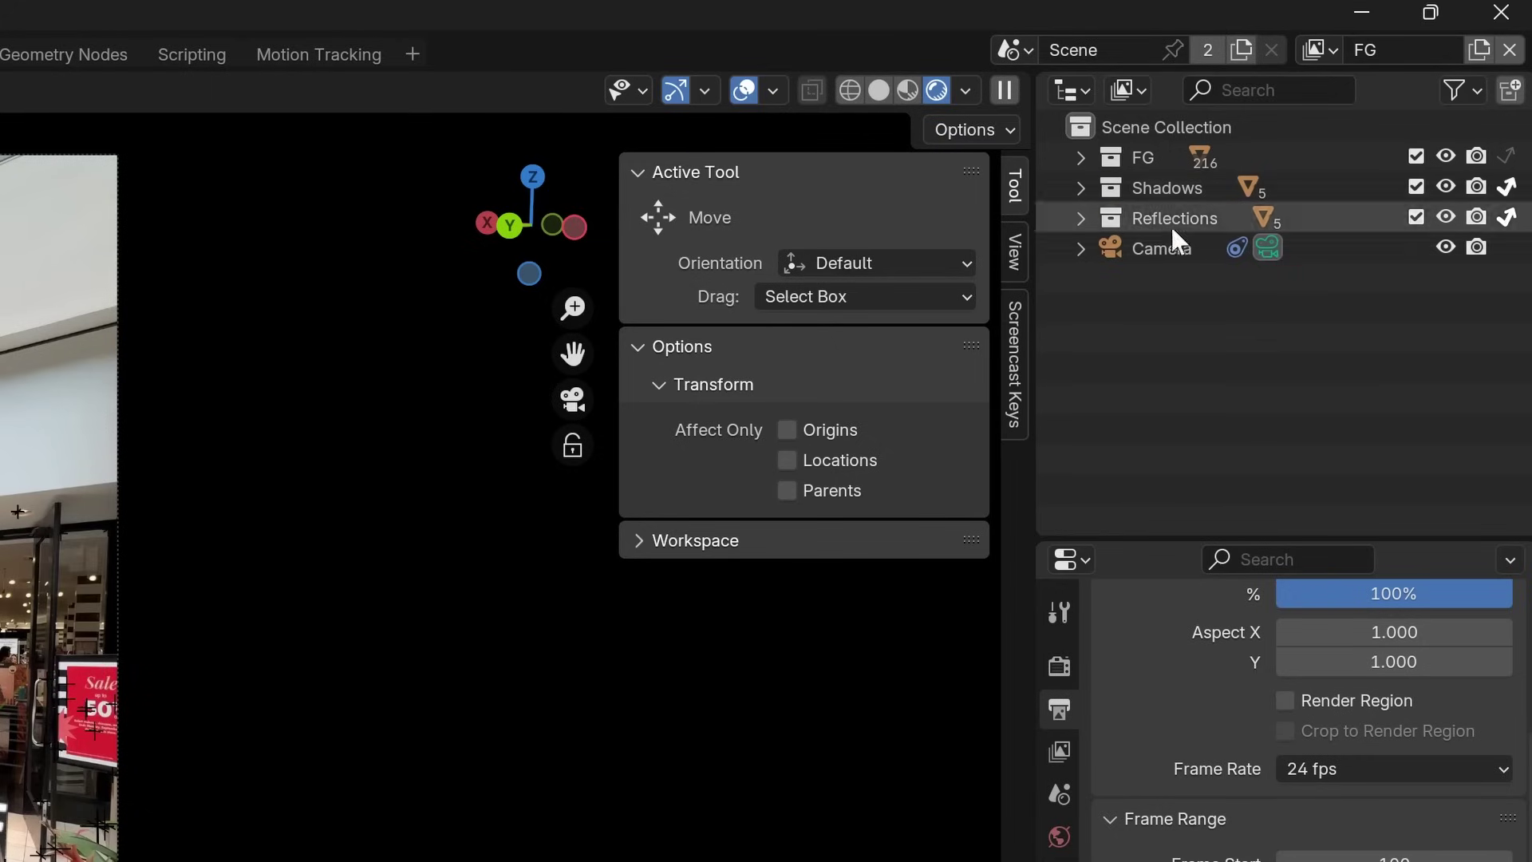
click(1321, 49)
click(1054, 123)
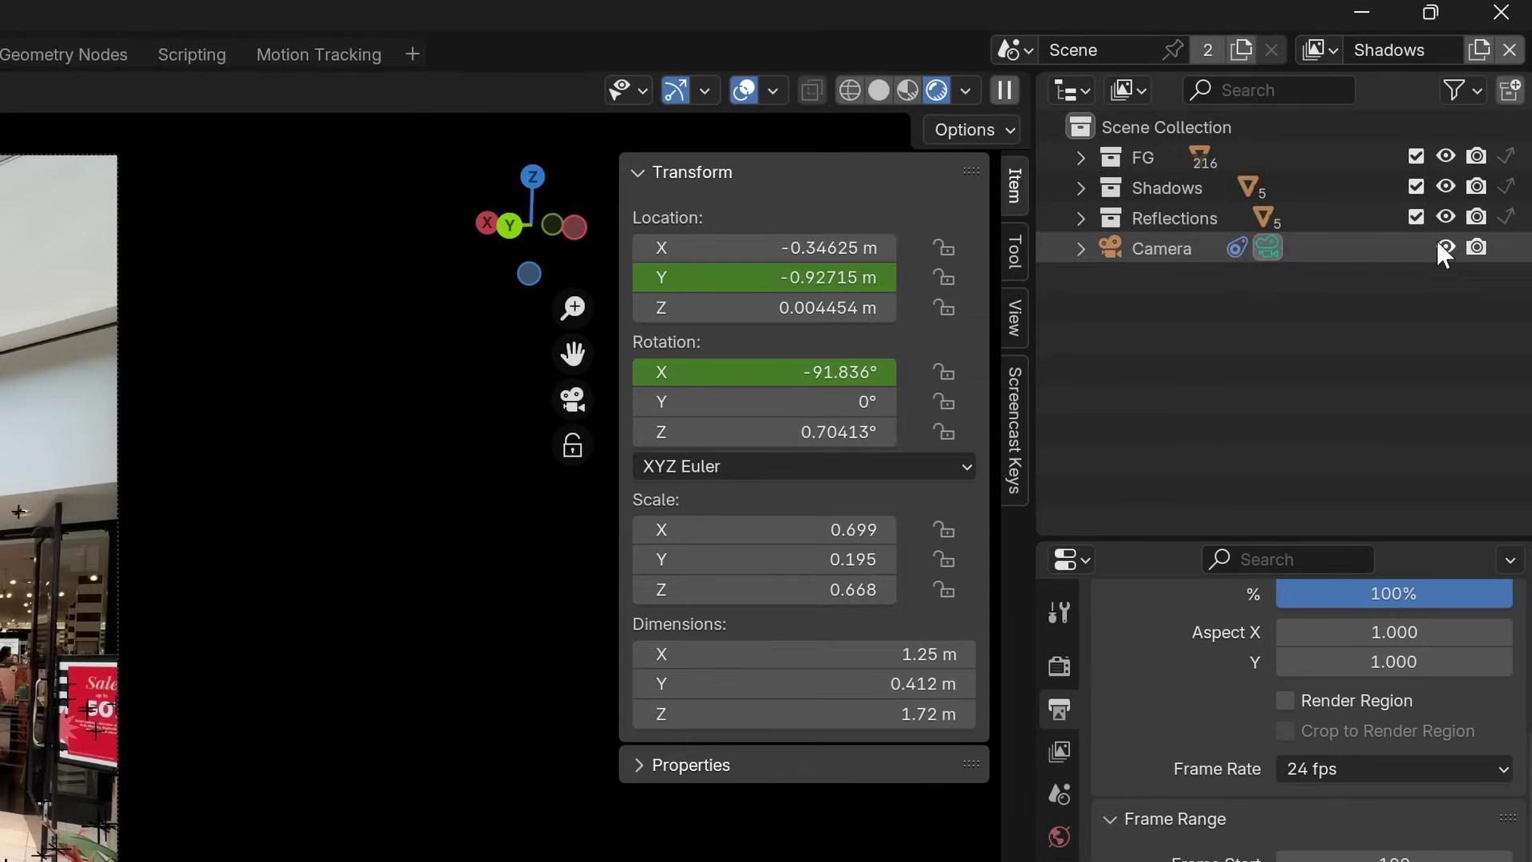
click(1507, 158)
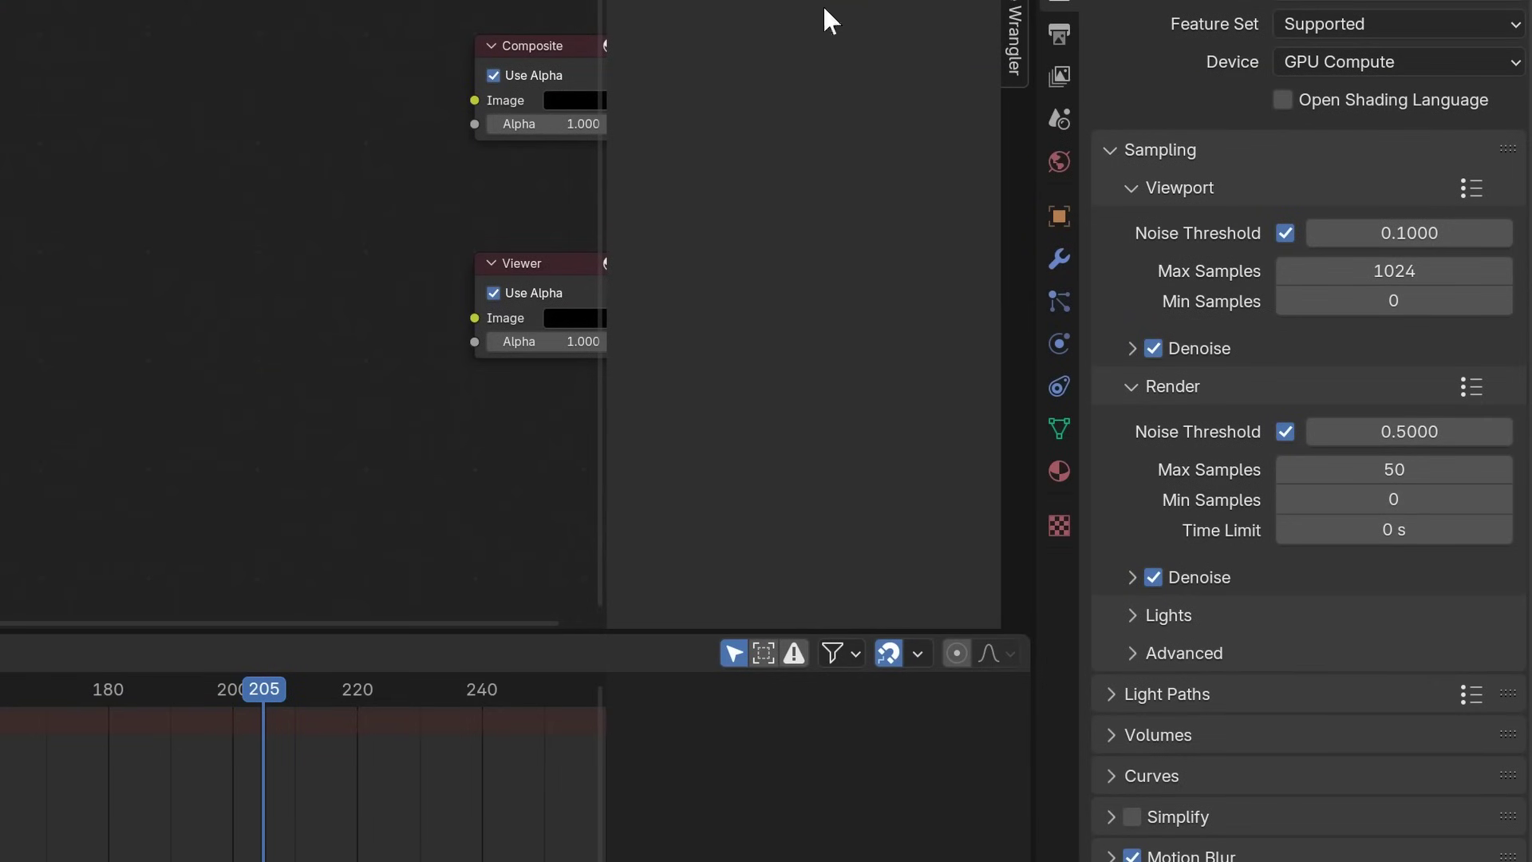
- Enable Glossy Indirect and Denoising Data passes, then check frame 142 and return to the start
click(1055, 231)
click(1059, 77)
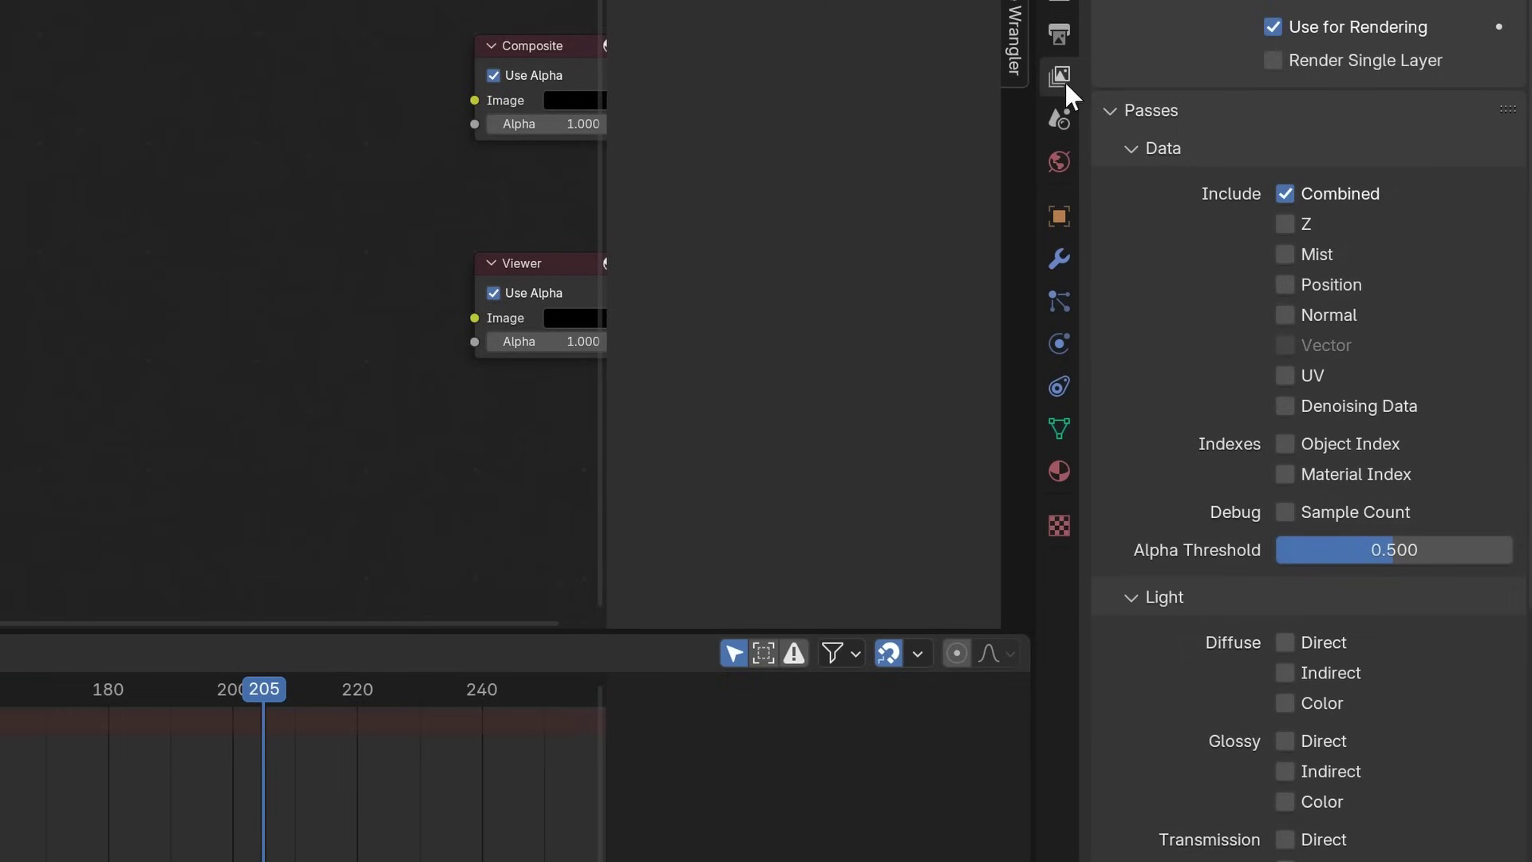
click(1285, 770)
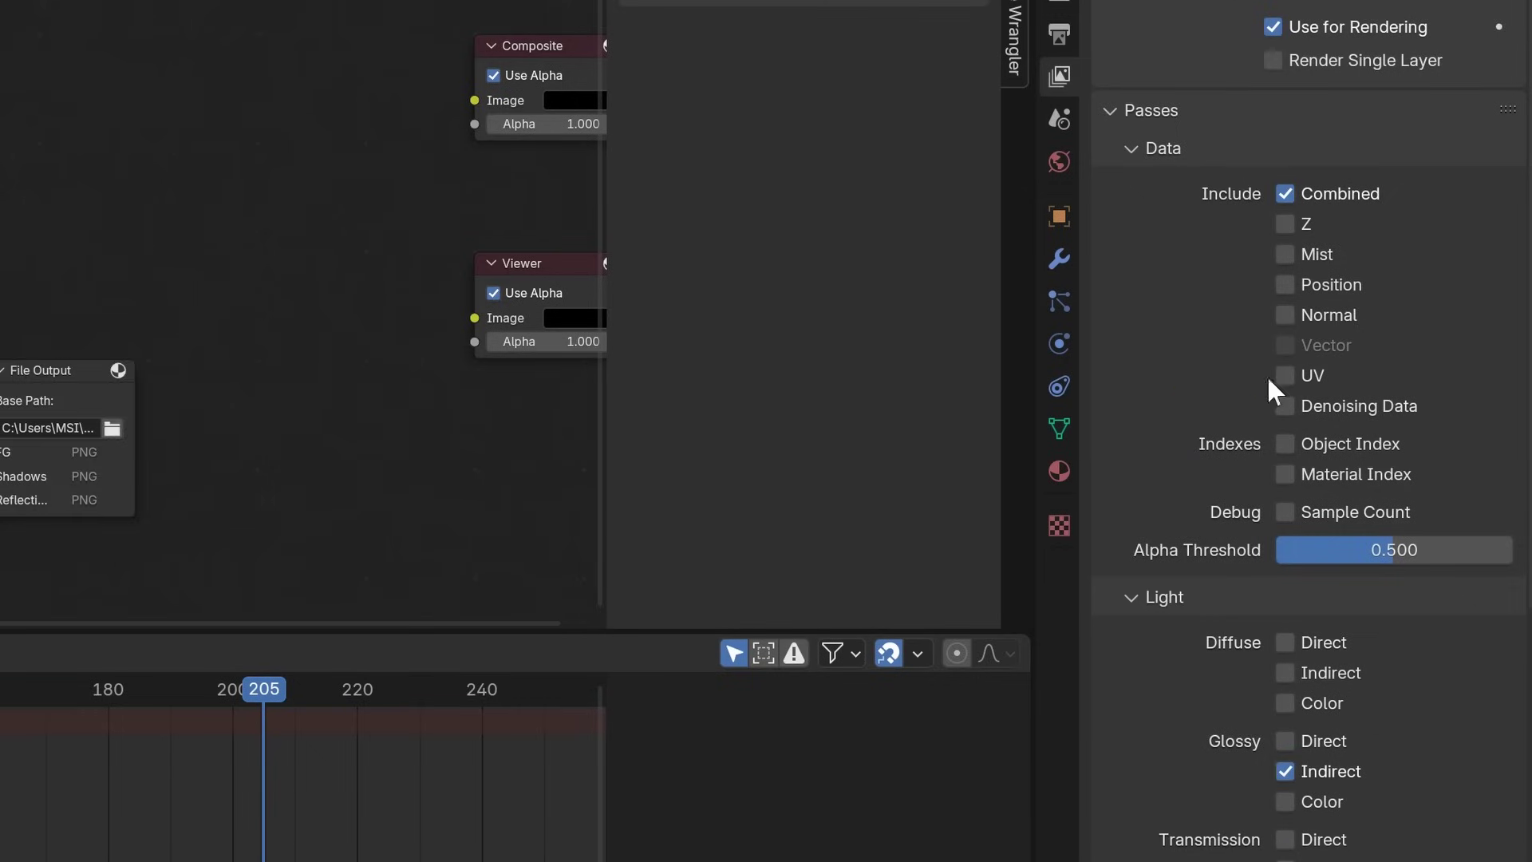
click(1285, 403)
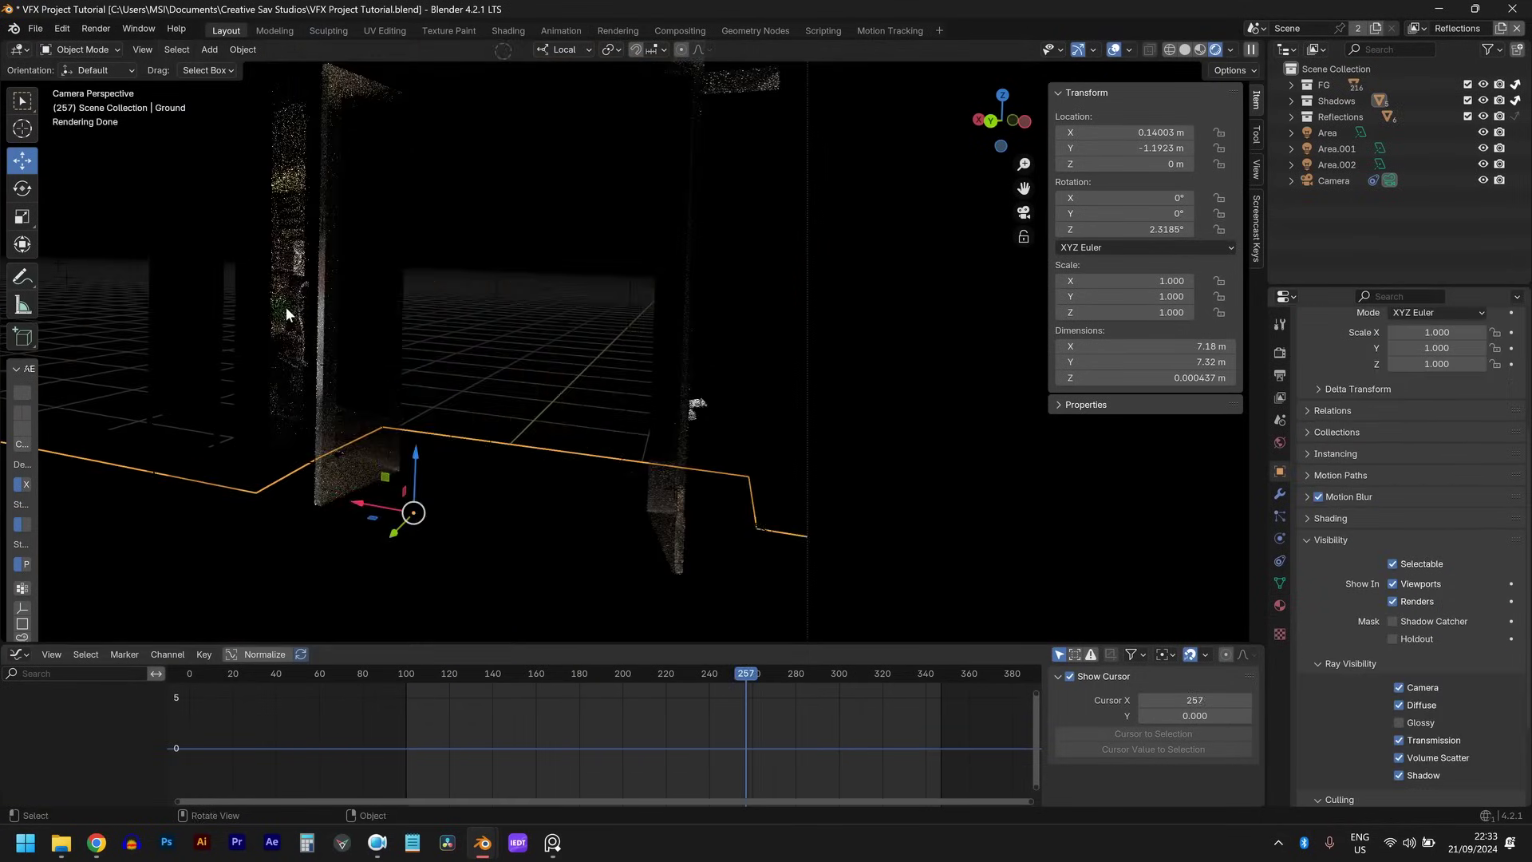
click(496, 673)
key(shift+Left)
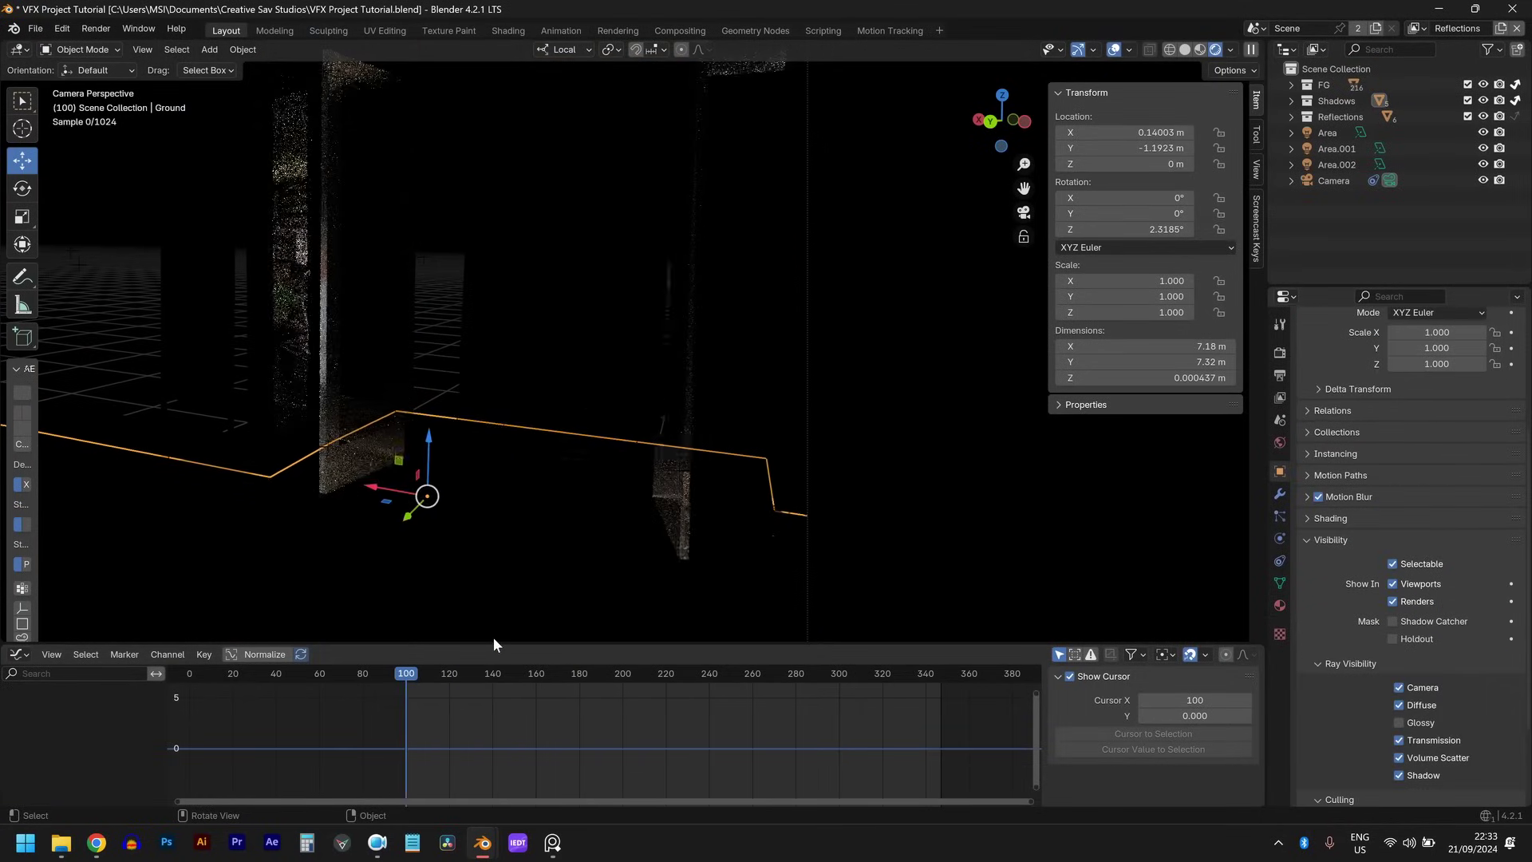